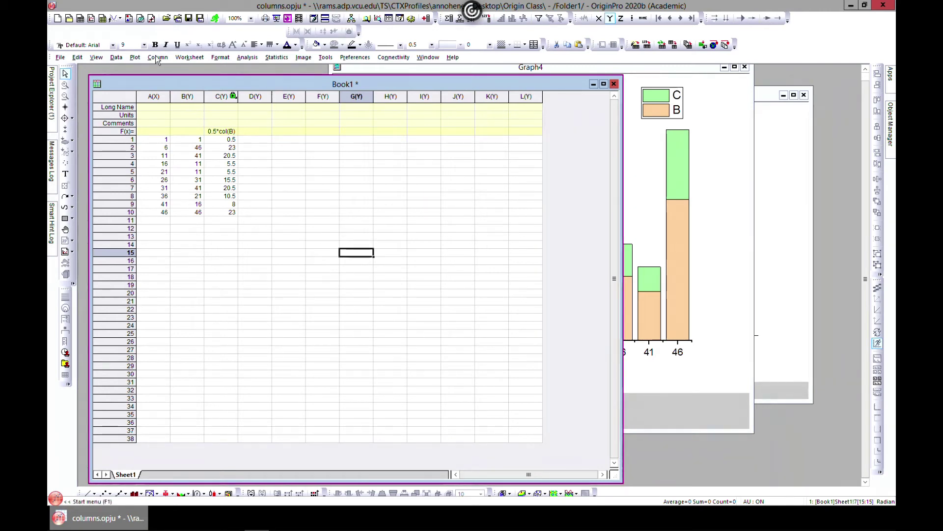
Select columns A, B and C and browse the graph gallery without plotting.
left_click(154, 96)
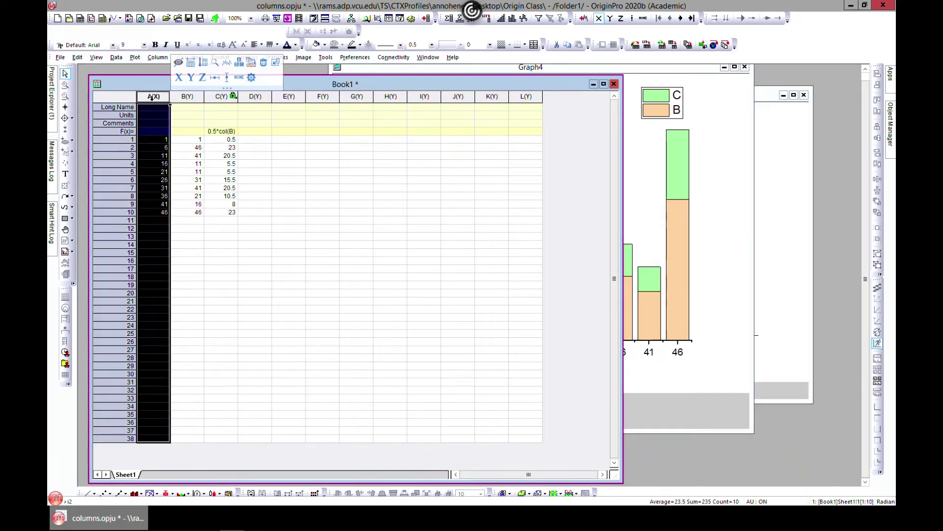
left_click(189, 95, "shift")
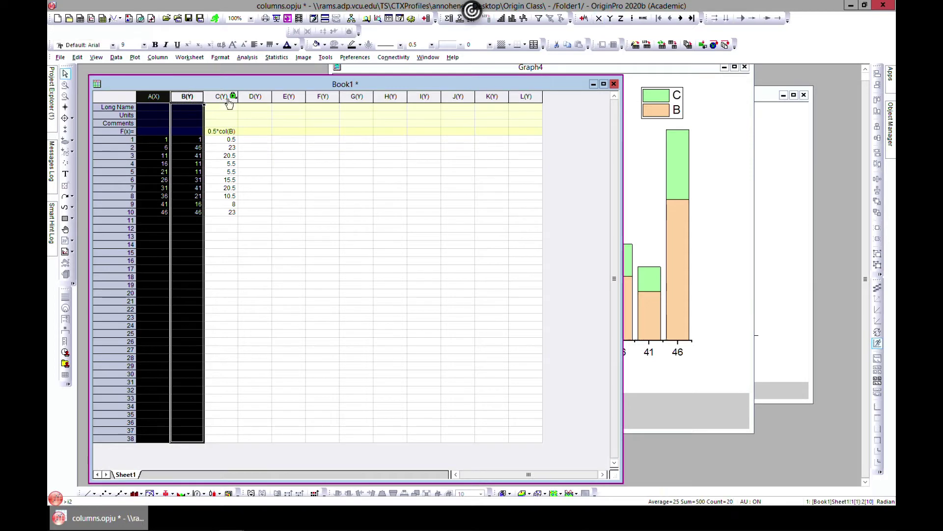
left_click(216, 97, "shift")
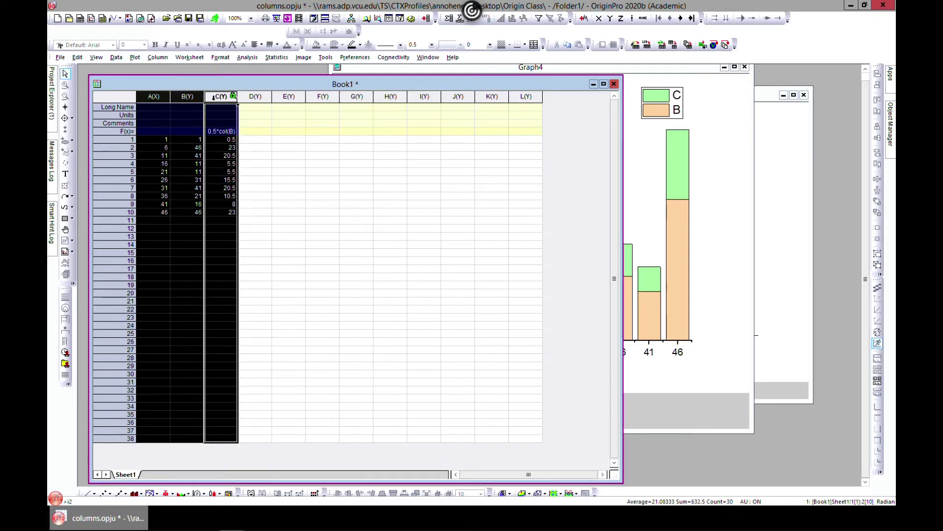
left_click(132, 57)
mouse_move(159, 93)
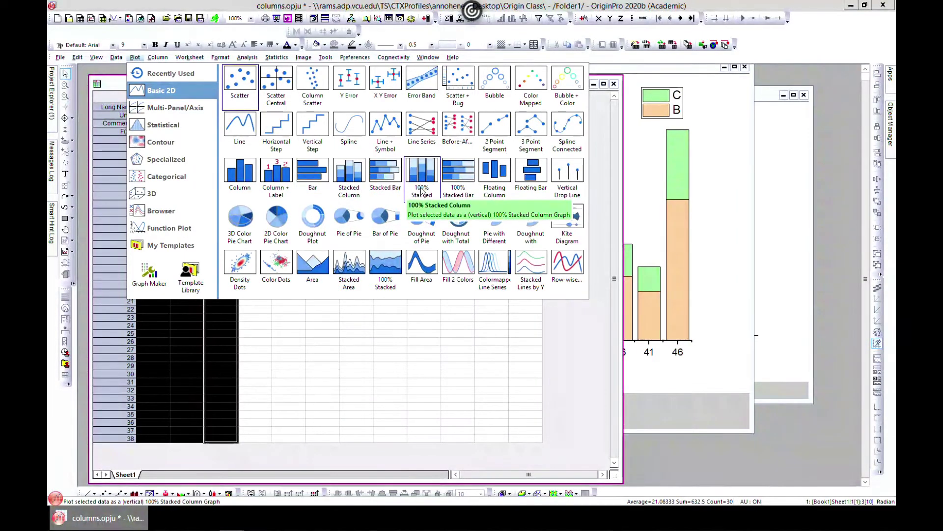
left_click(307, 338)
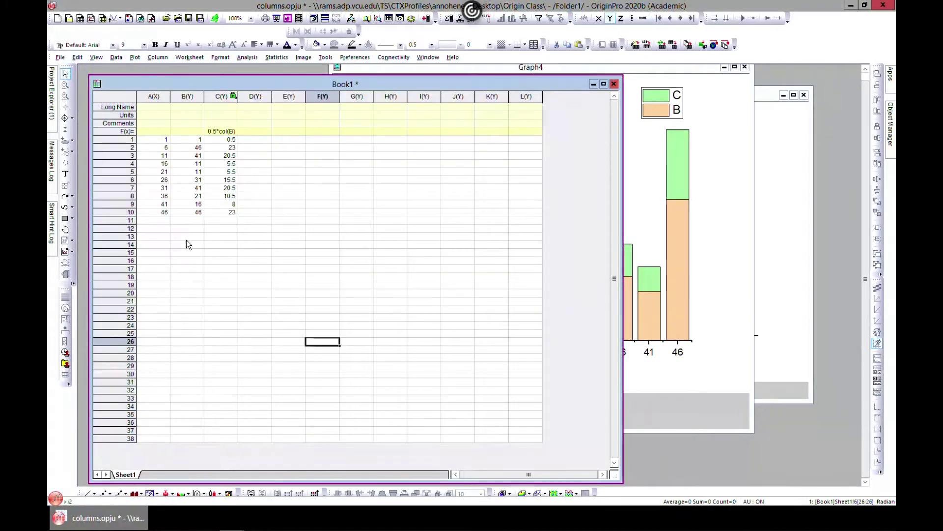
Reselect columns A and B and plot them as a 100% stacked column chart.
left_click(150, 97)
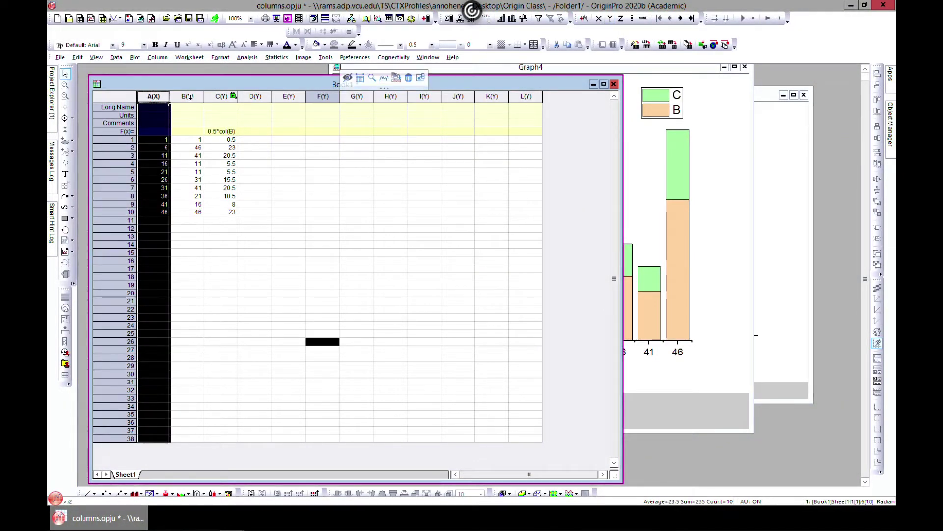
left_click(222, 180)
left_click(153, 97)
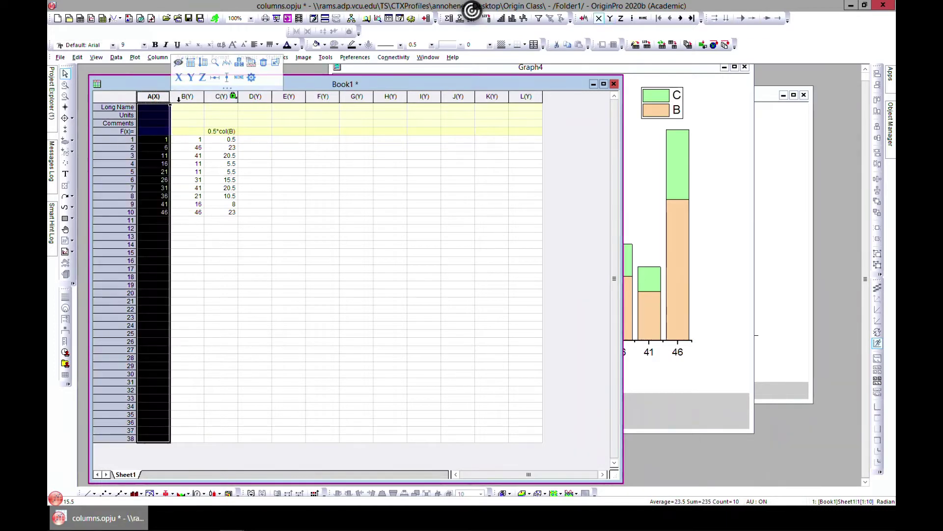
left_click(180, 97, "ctrl")
left_click(134, 57)
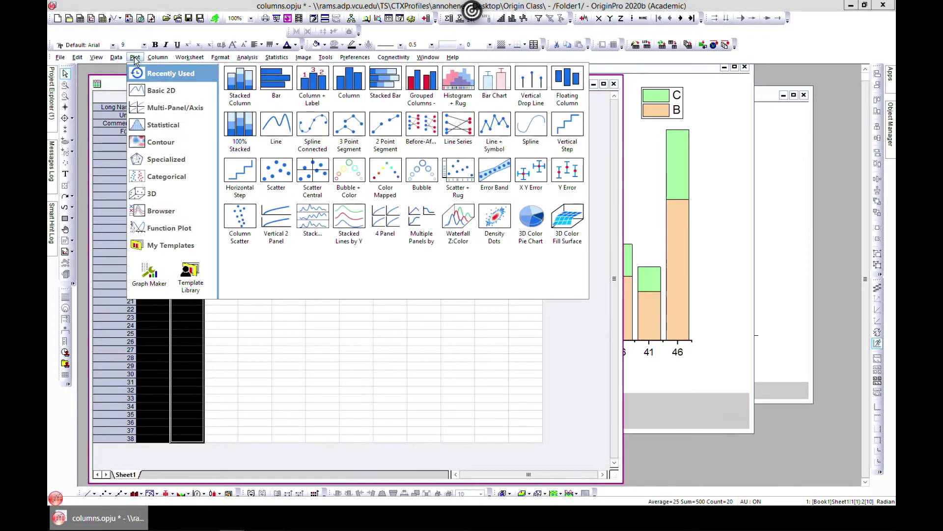
mouse_move(148, 91)
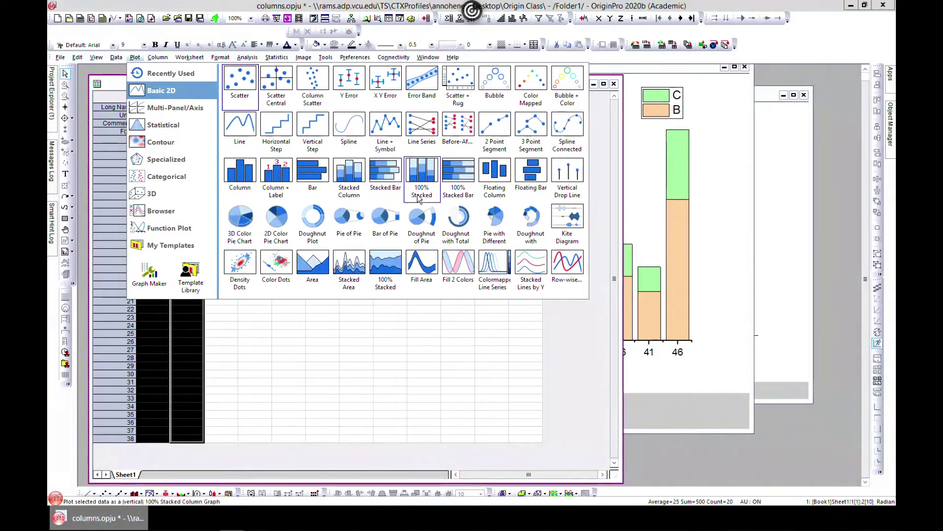
left_click(421, 175)
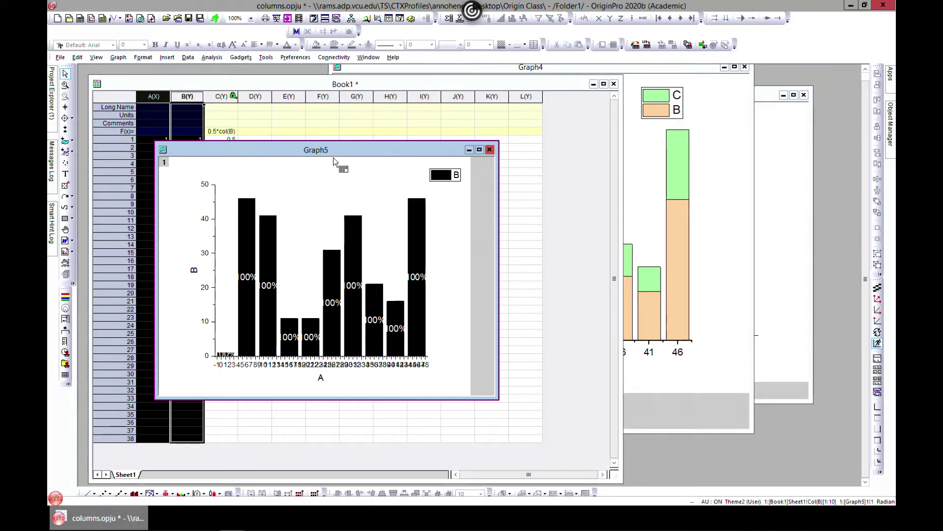
Move that trial Graph5 aside, then close and delete it.
left_click_drag(335, 153, 515, 142)
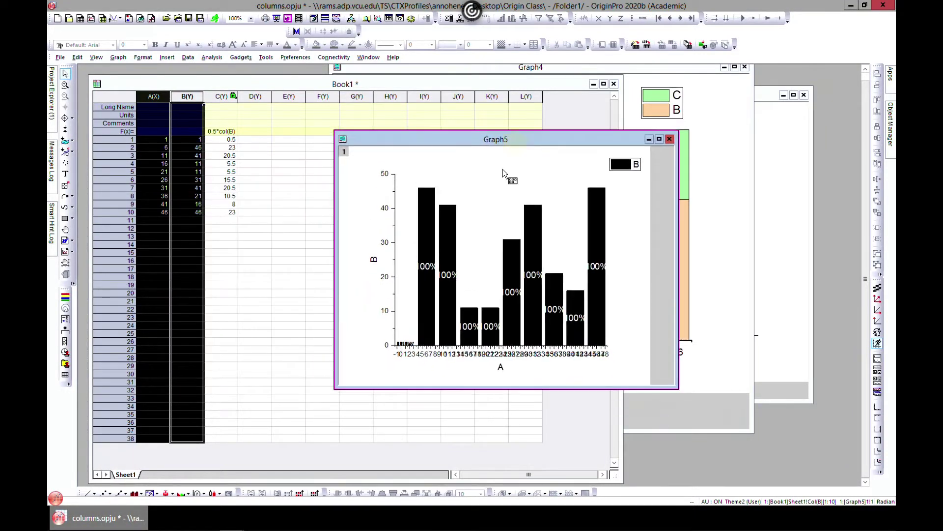
mouse_move(430, 294)
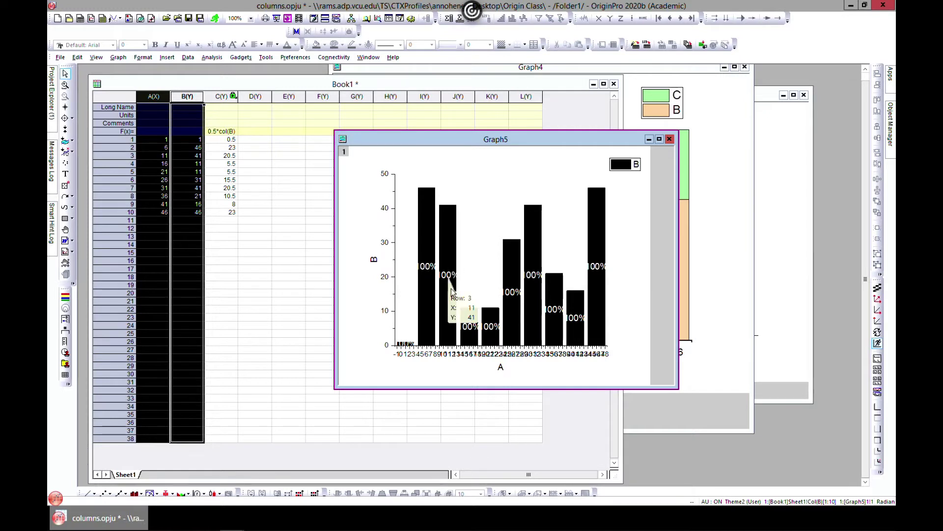
left_click(670, 140)
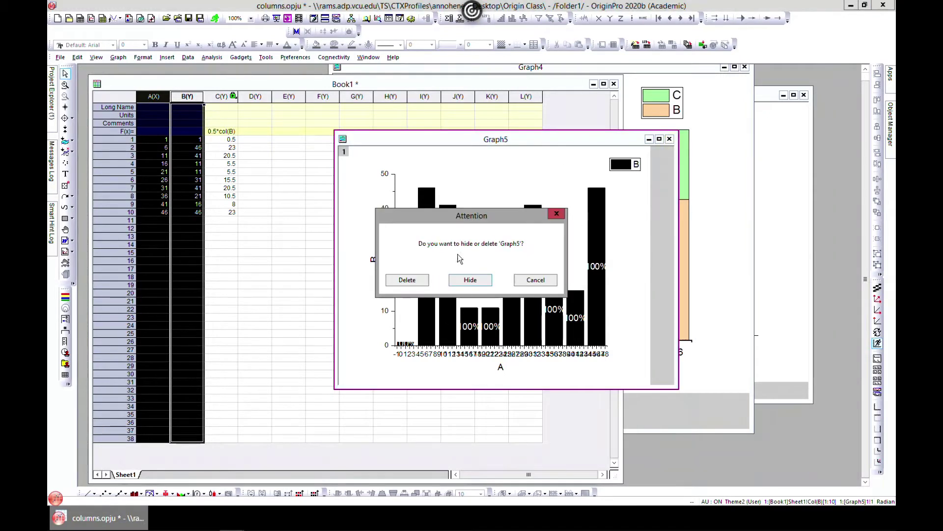
left_click(407, 279)
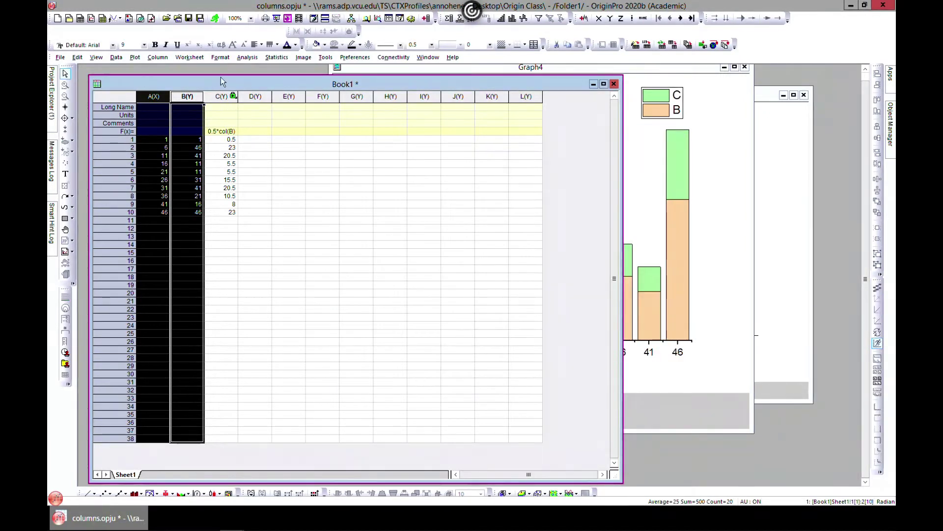
Add column C and plot B and C as 100% stacked columns (67%/33%), moving Graph5 aside.
left_click(219, 97)
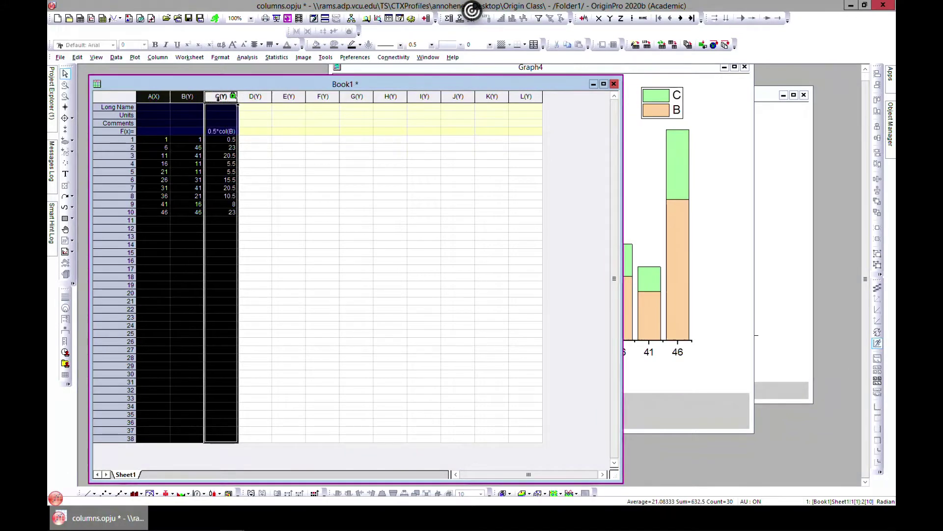
left_click(135, 57)
mouse_move(191, 96)
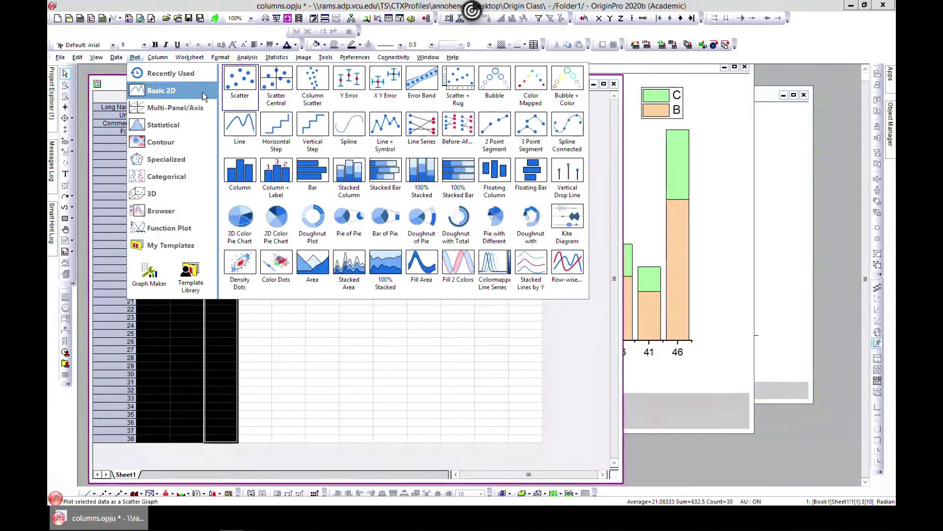
left_click(418, 171)
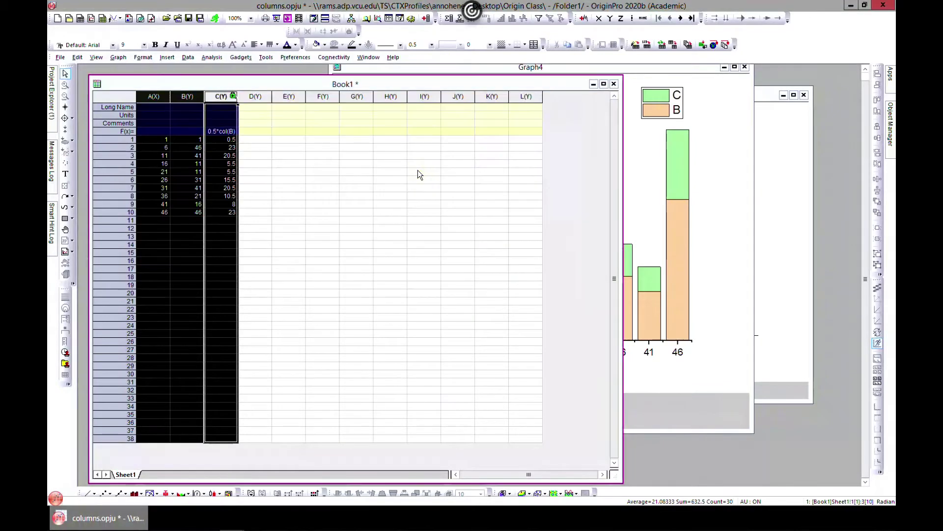
left_click_drag(446, 162, 571, 114)
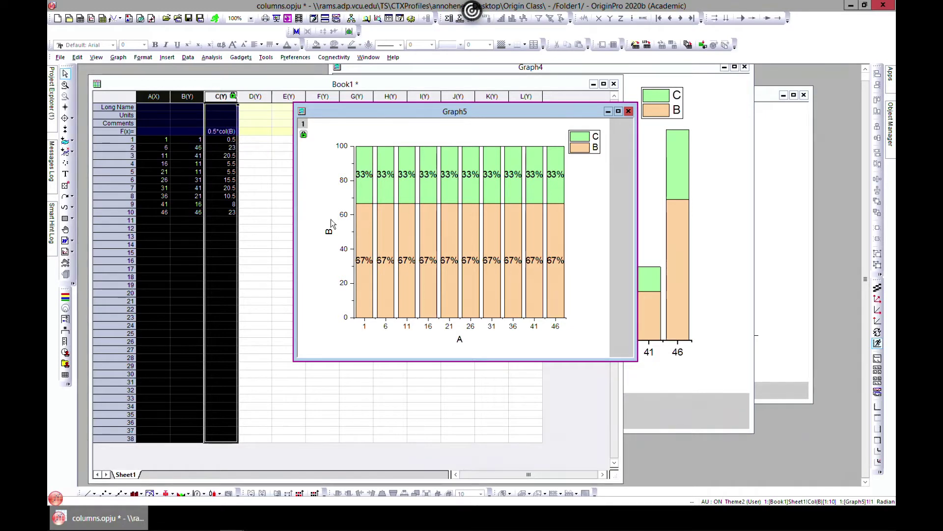
mouse_move(357, 239)
left_click_drag(348, 113, 374, 116)
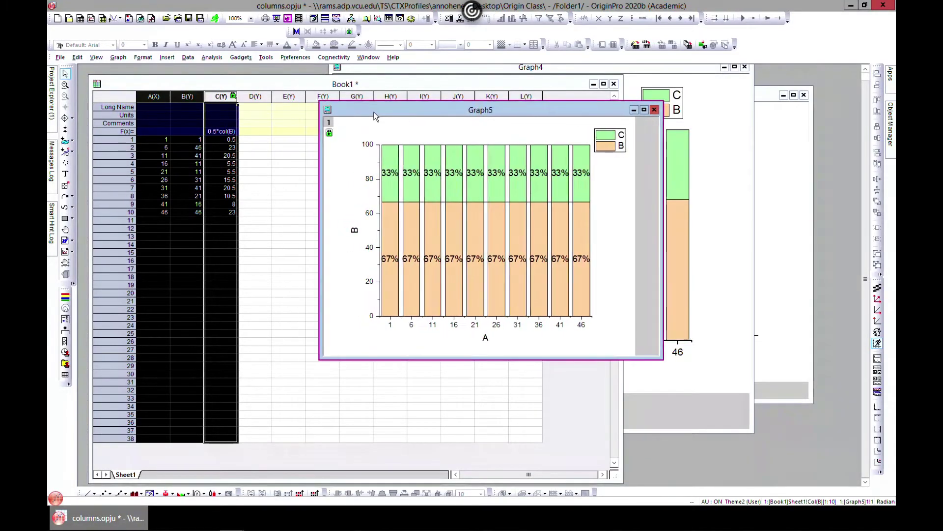
Copy column C's values into the empty column D of Book1.
left_click(265, 169)
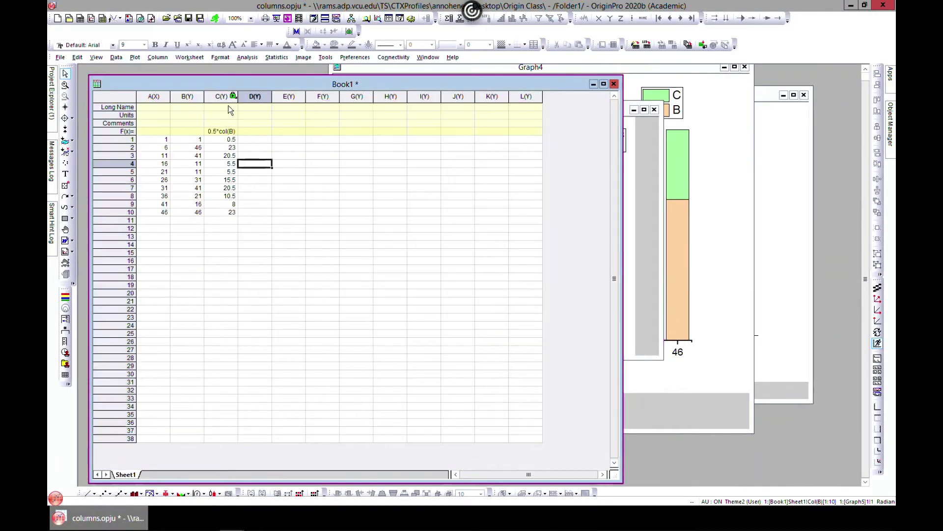
right_click(226, 105)
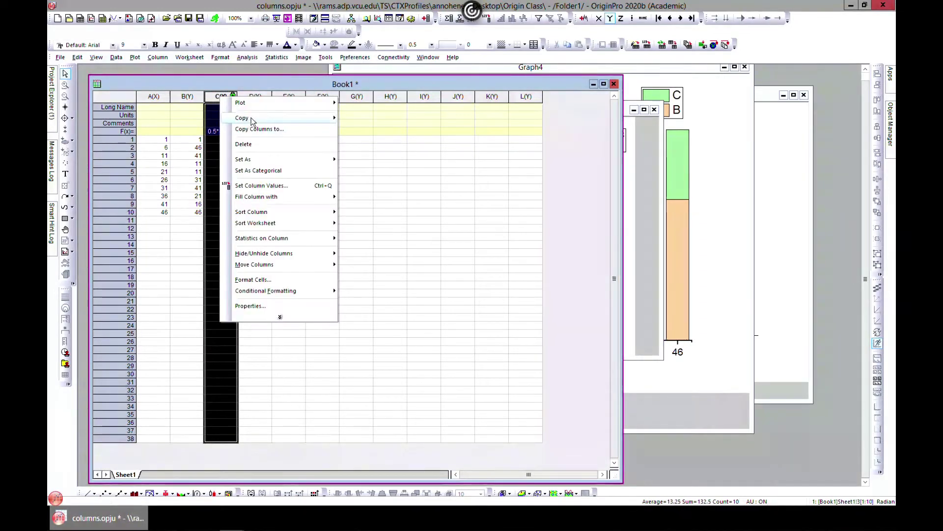
left_click(278, 129)
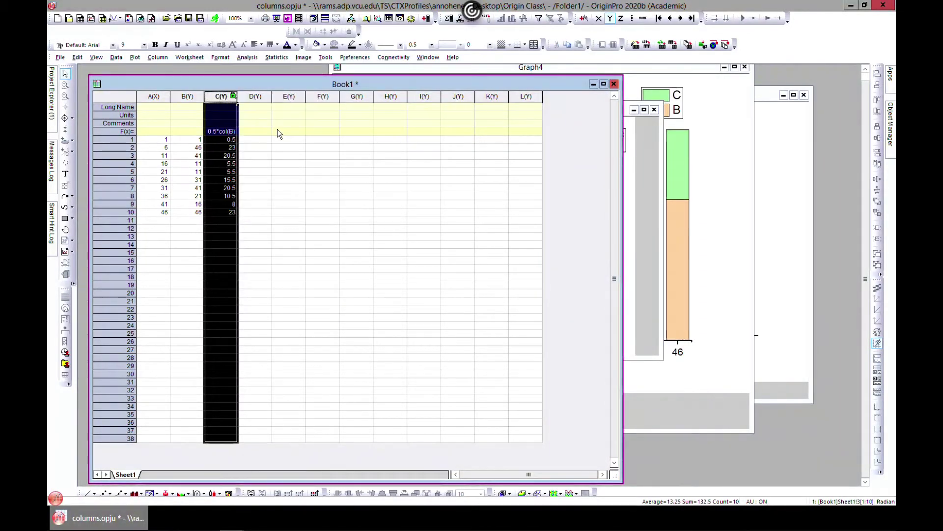
left_click(254, 96)
right_click(255, 107)
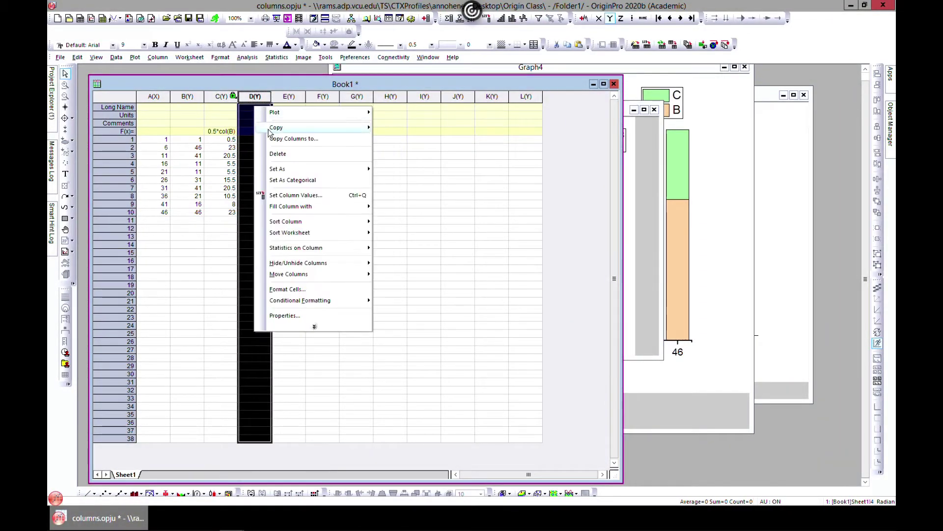
left_click(422, 262)
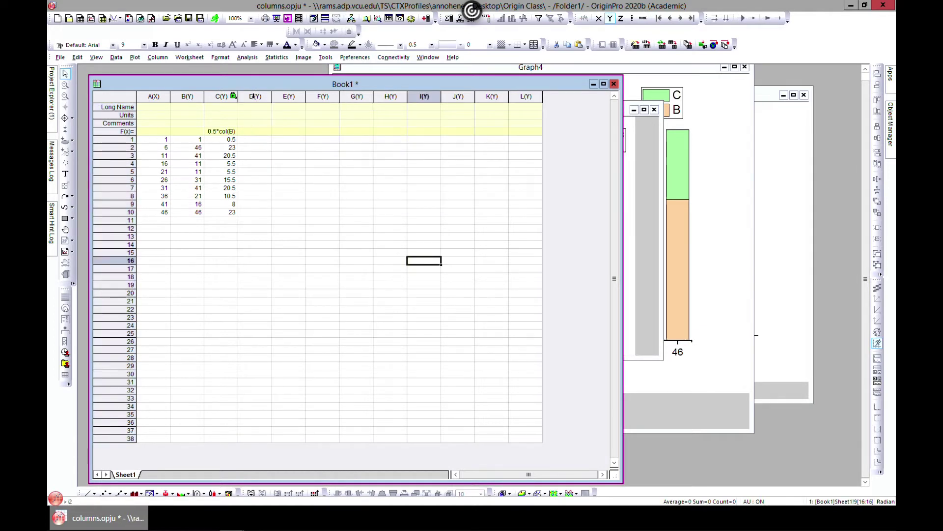
left_click(247, 96)
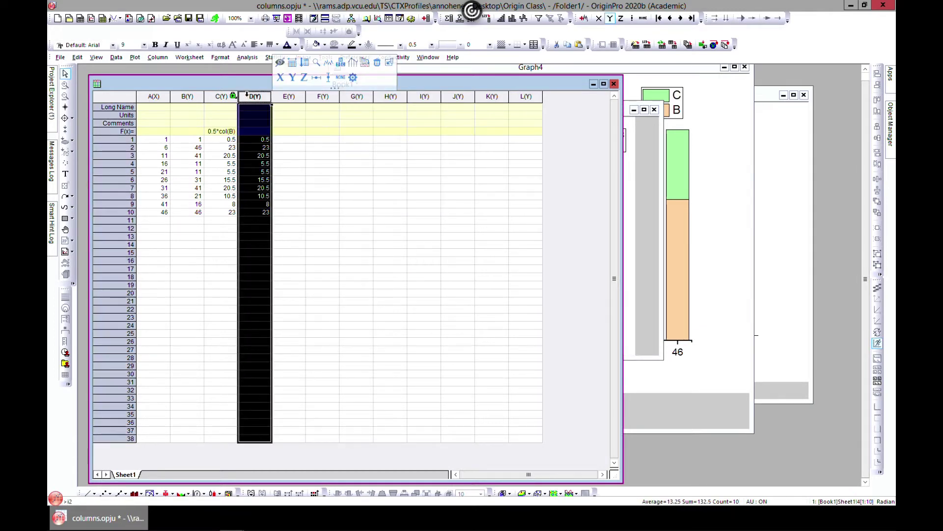
left_click(289, 162)
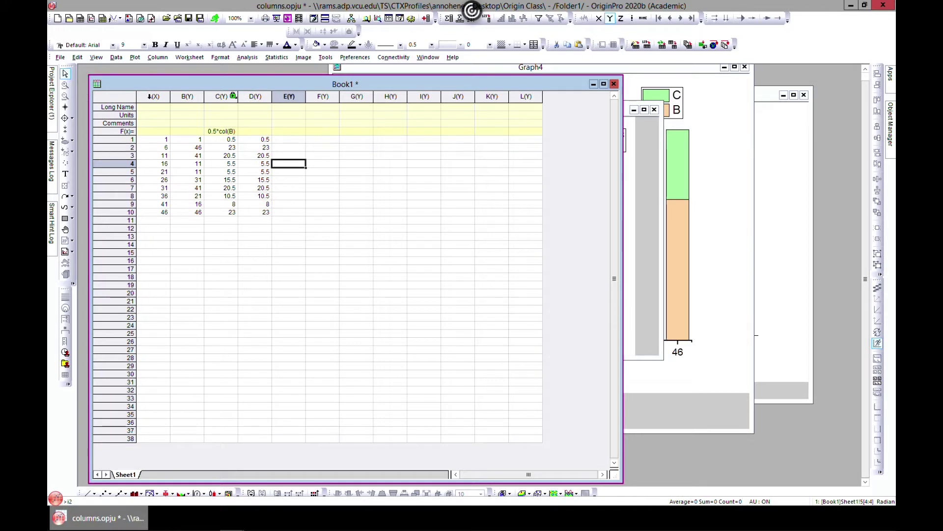
Plot B, C and D against A as 100% stacked columns (50%, 25%, 25%) in Graph6.
left_click(150, 96)
left_click_drag(183, 100, 255, 99)
left_click(149, 58)
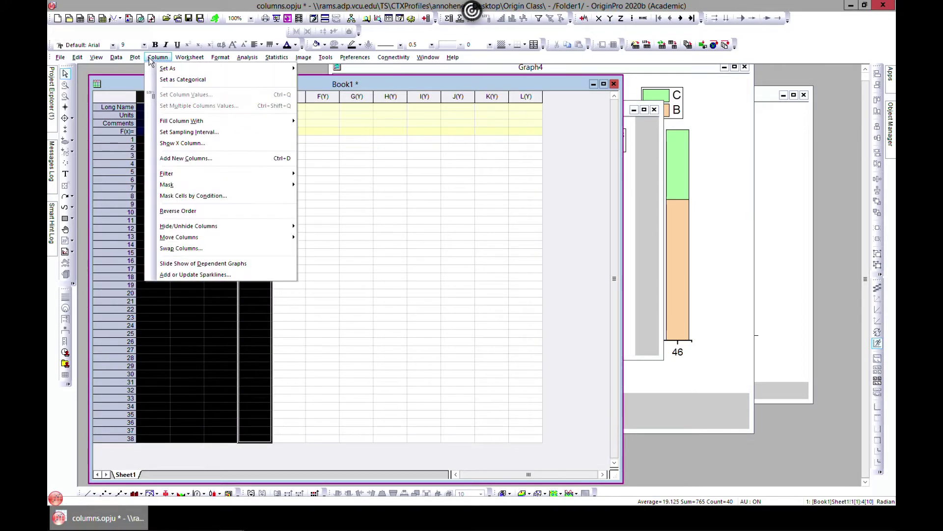
left_click(134, 57)
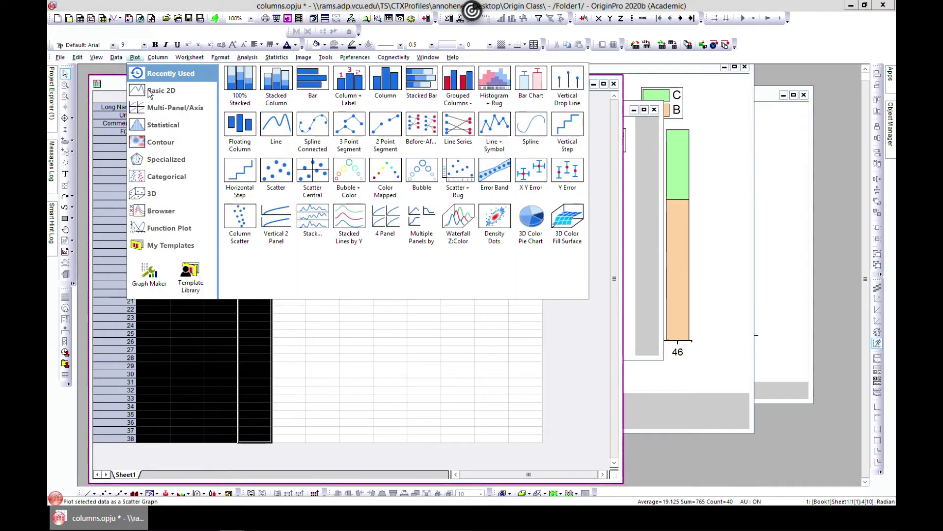
mouse_move(157, 91)
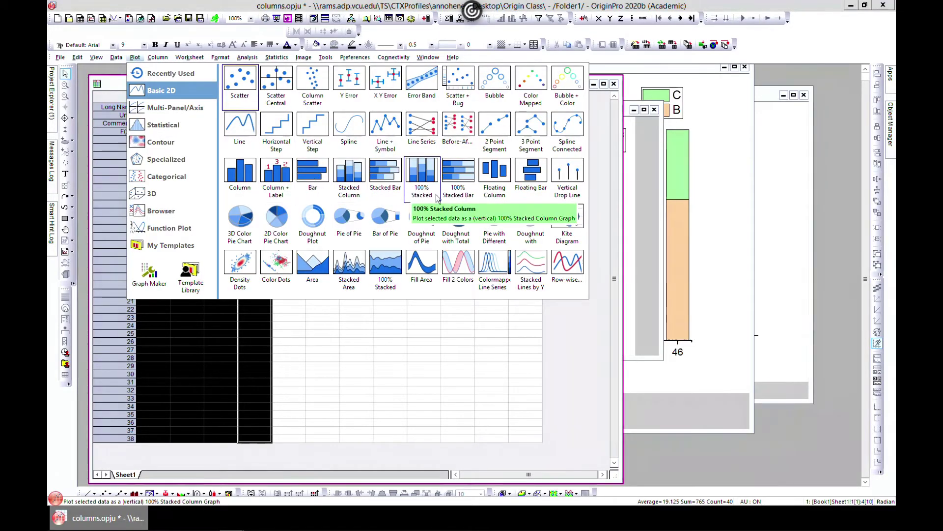
left_click(425, 180)
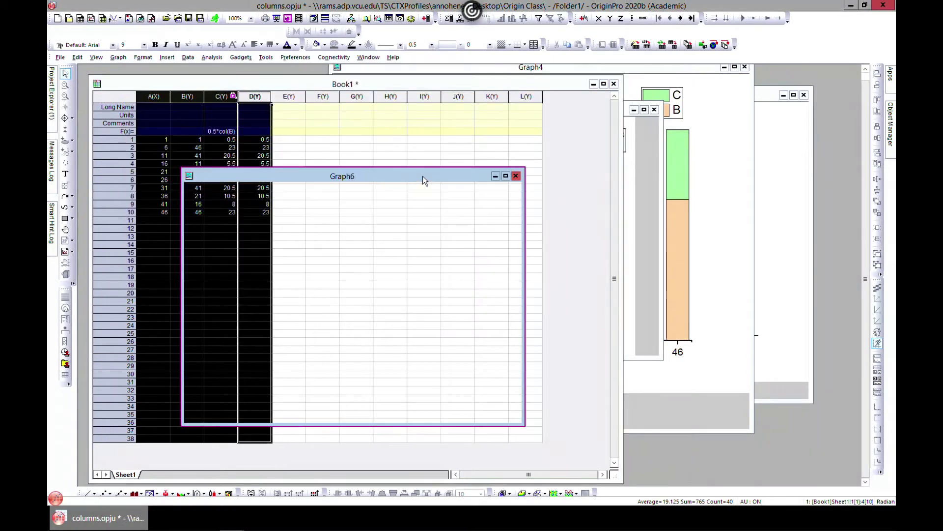
left_click_drag(390, 181, 556, 102)
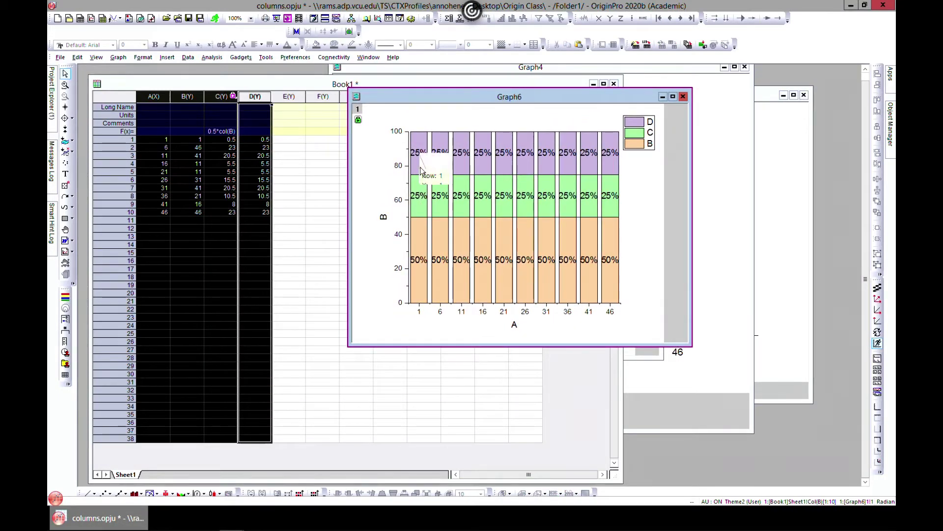
left_click(421, 244)
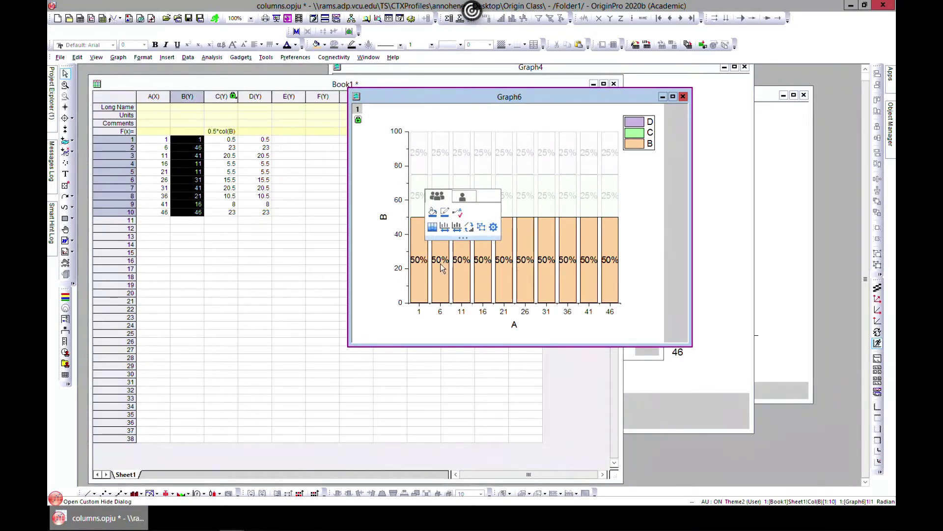
double_click(419, 239)
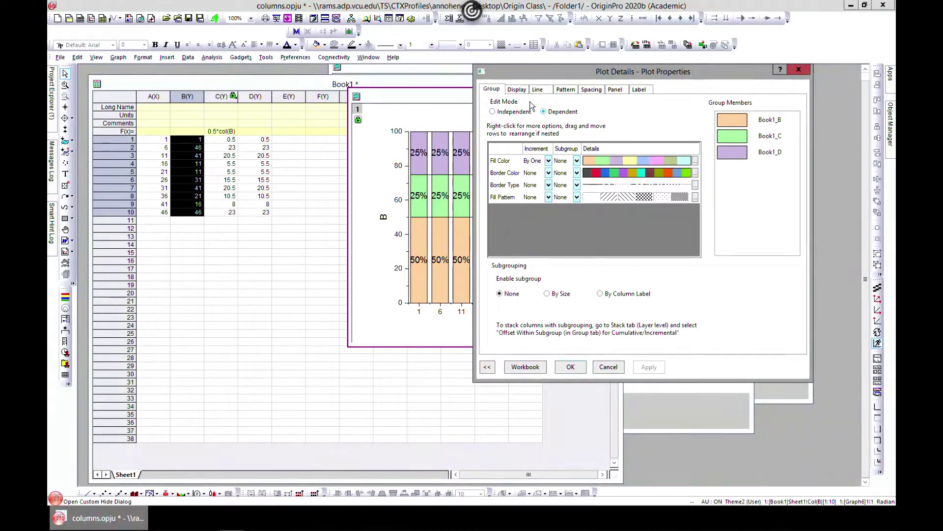
left_click(515, 89)
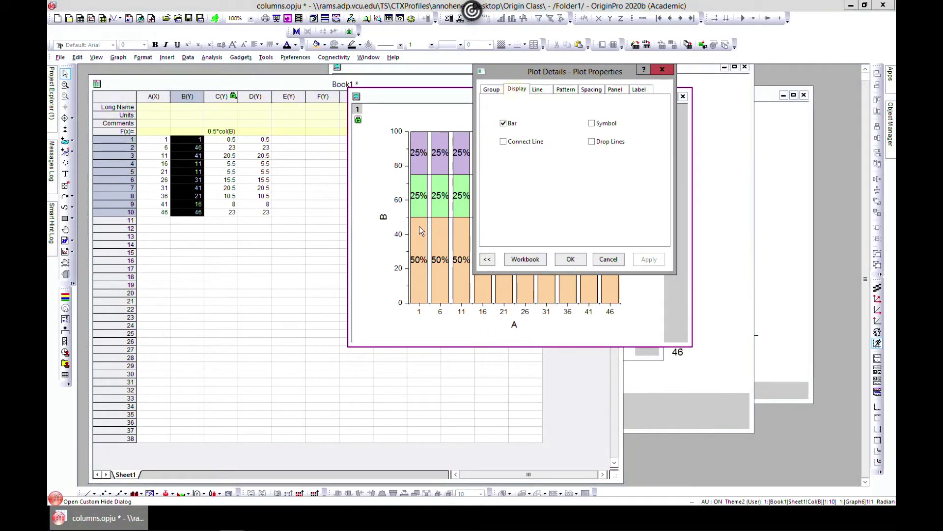
left_click(541, 92)
left_click(519, 90)
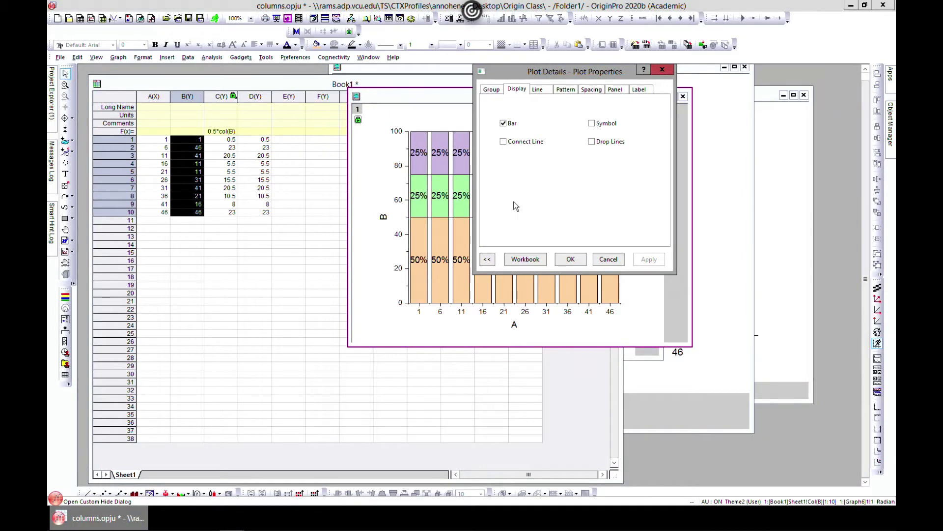
left_click(504, 141)
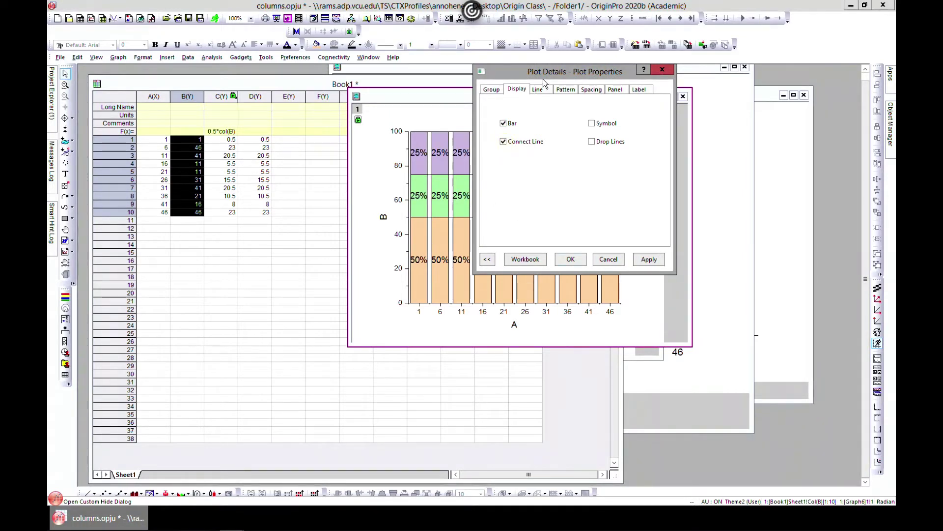
left_click_drag(546, 72, 583, 75)
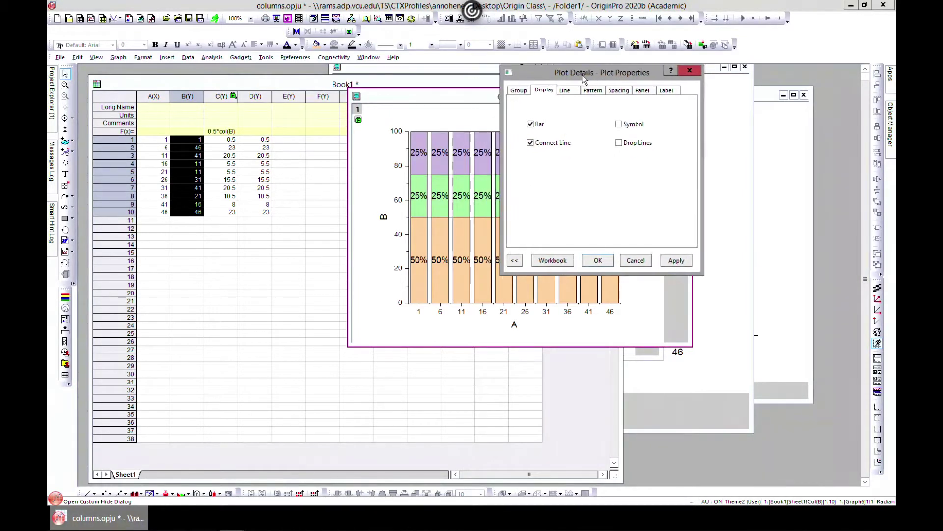
left_click(684, 263)
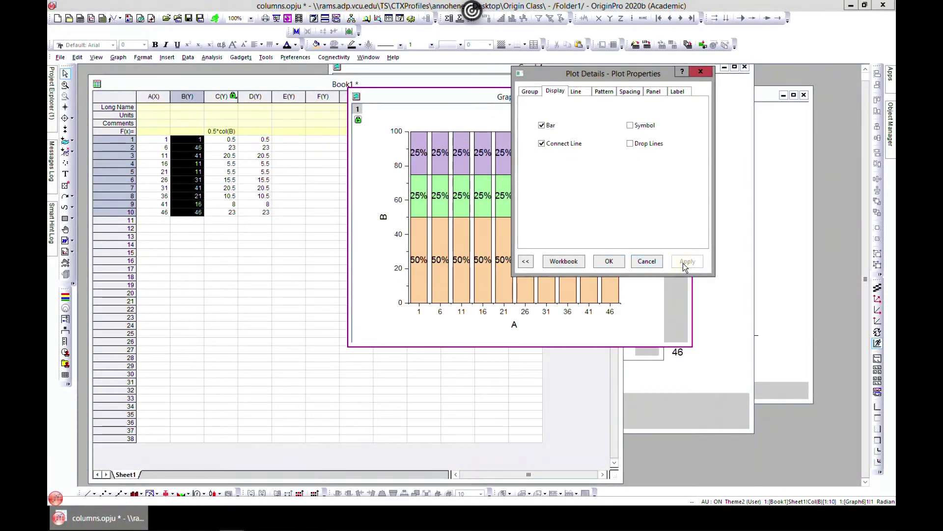
left_click(543, 143)
left_click(542, 125)
left_click(680, 260)
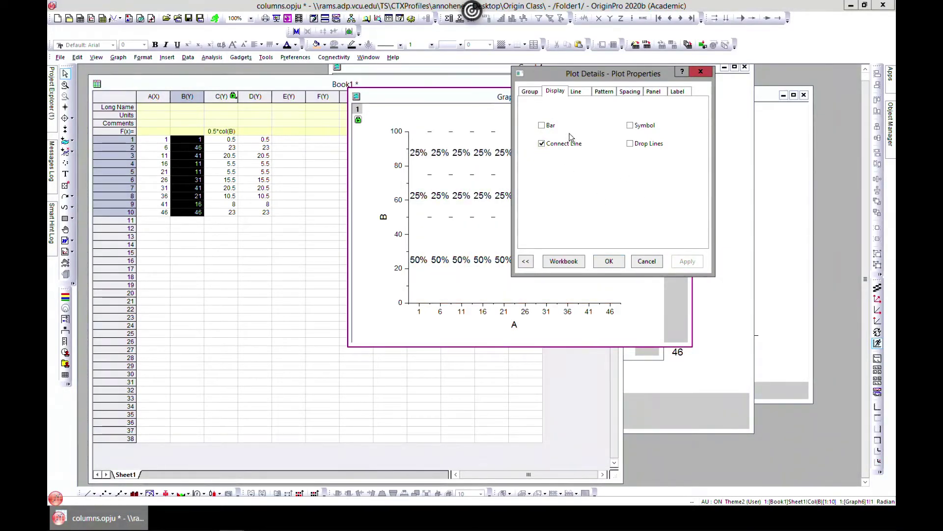
left_click(543, 143)
left_click(542, 126)
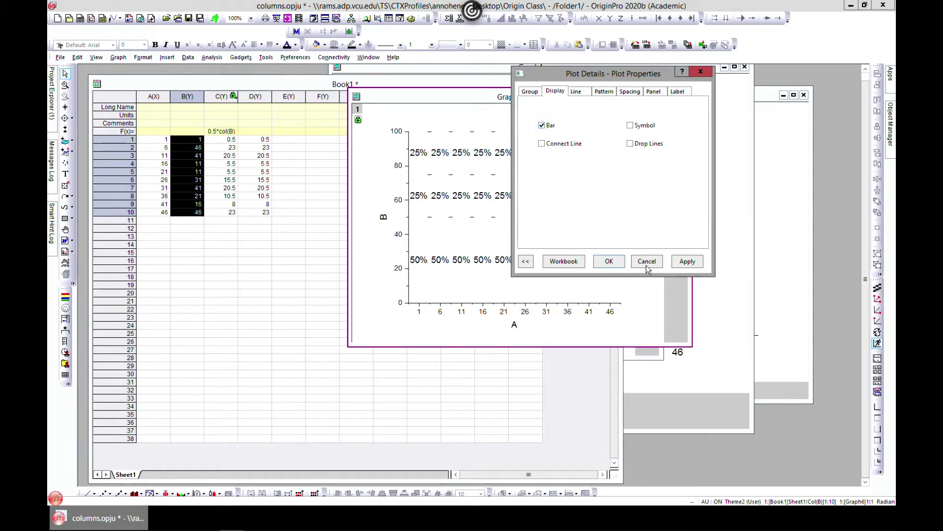
left_click(688, 261)
left_click(603, 91)
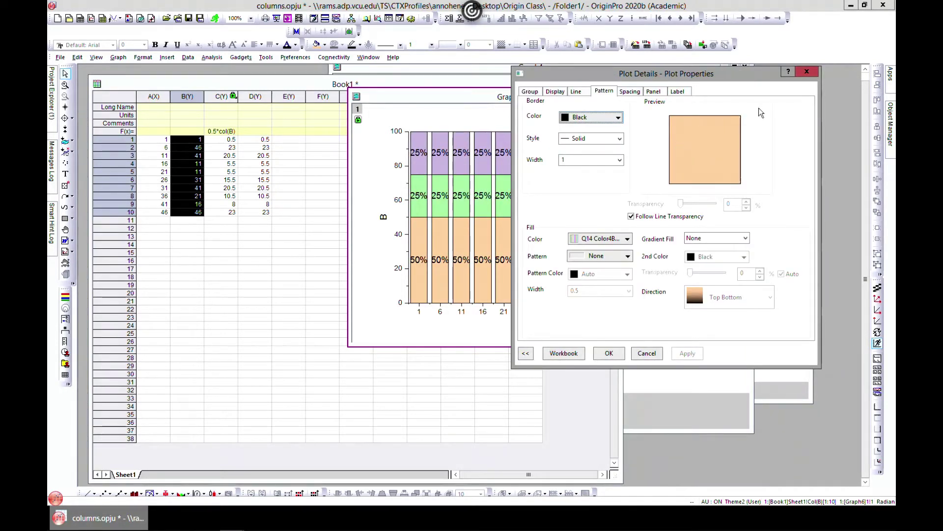
left_click(806, 72)
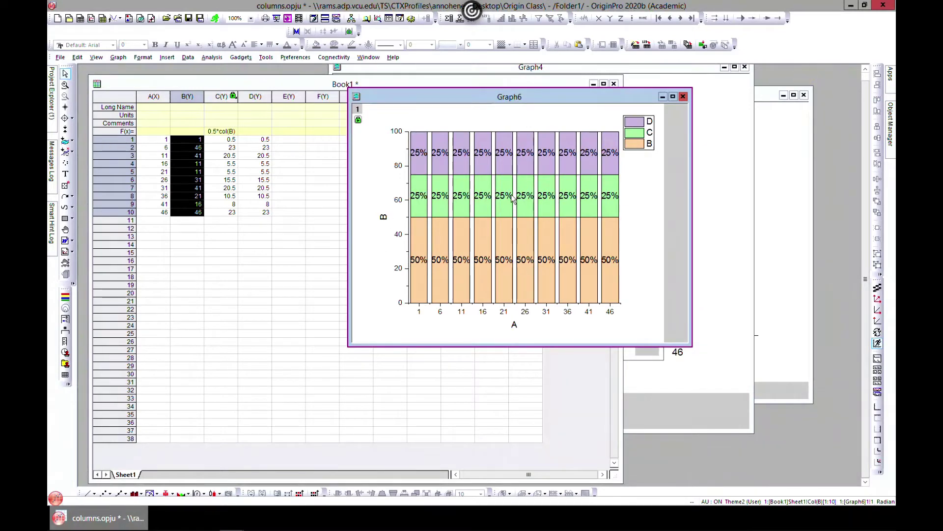
Browse the Basic 2D gallery from Book1, then bring Graph4's plain stacked B and C columns forward.
left_click(234, 82)
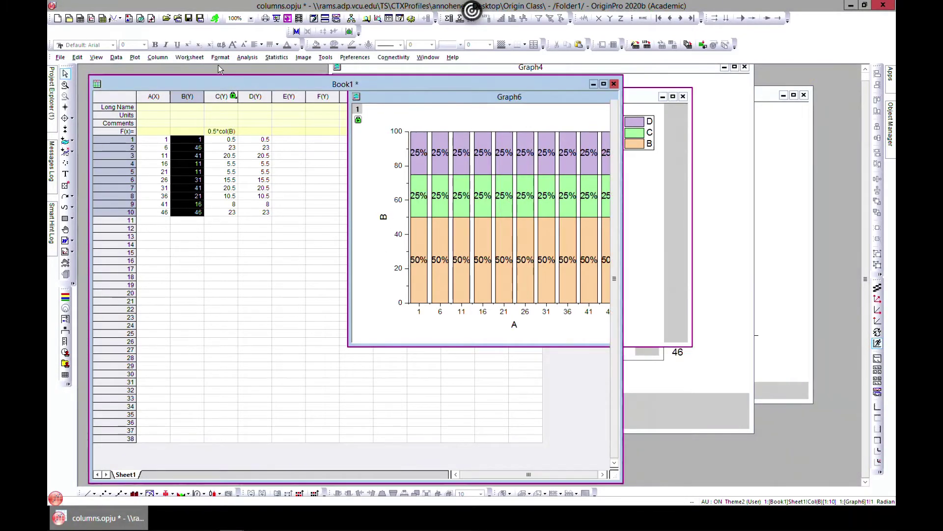
left_click(151, 58)
left_click(147, 57)
left_click(140, 57)
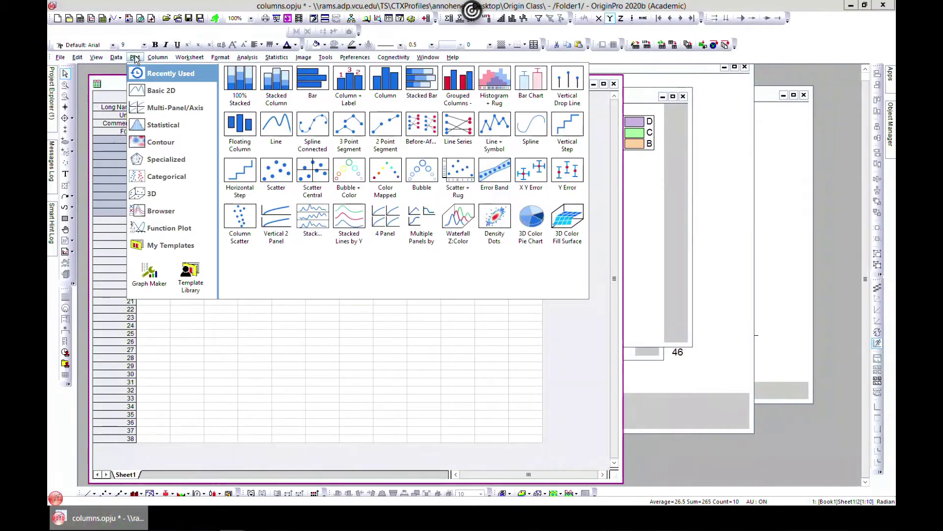
mouse_move(151, 96)
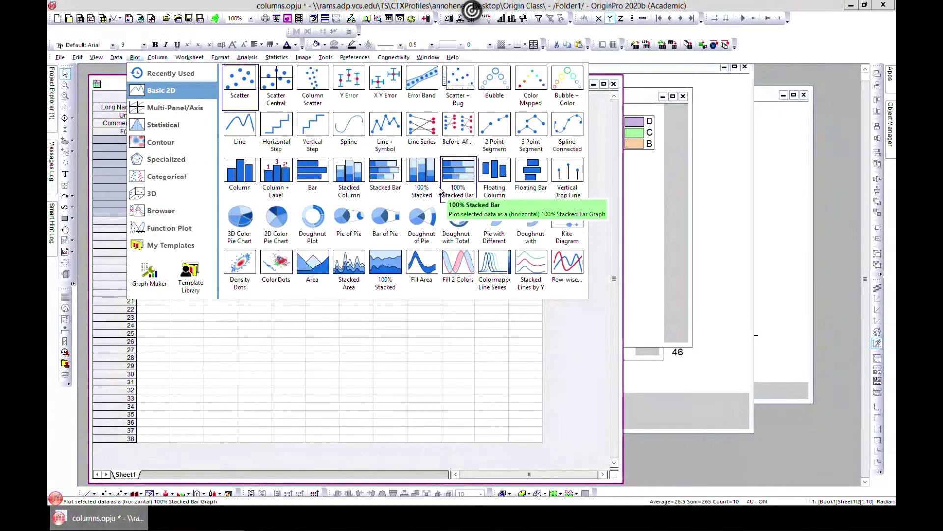
left_click(421, 335)
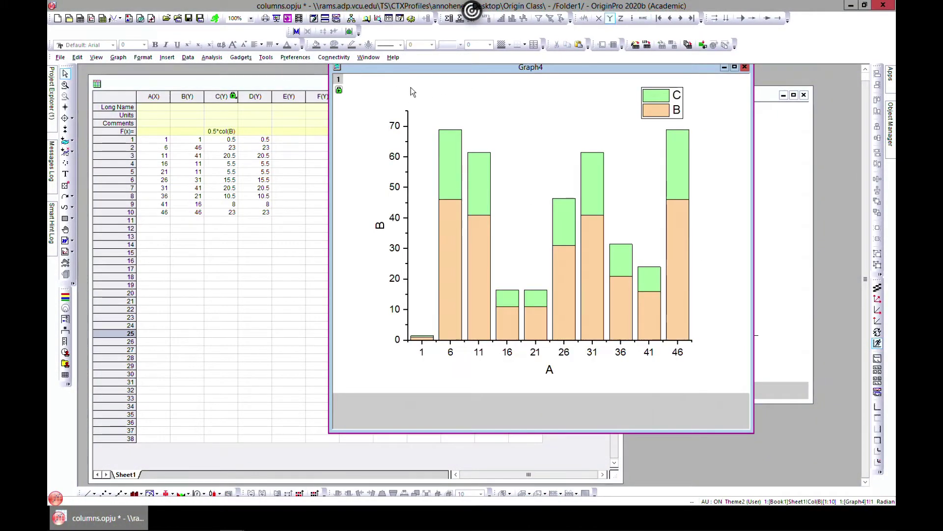
Reopen Graph6 from the Project Explorer and select the 50% labels on its B columns.
left_click(785, 182)
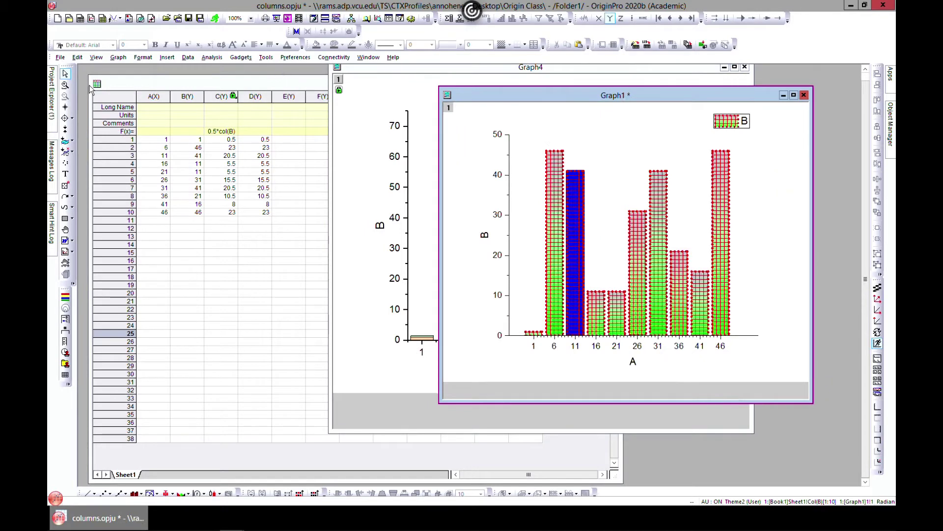
mouse_move(51, 93)
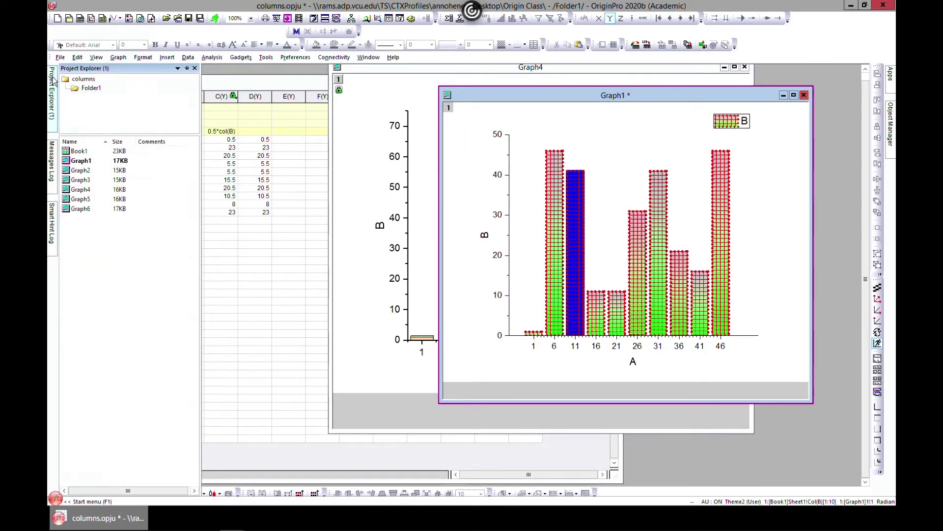
double_click(78, 209)
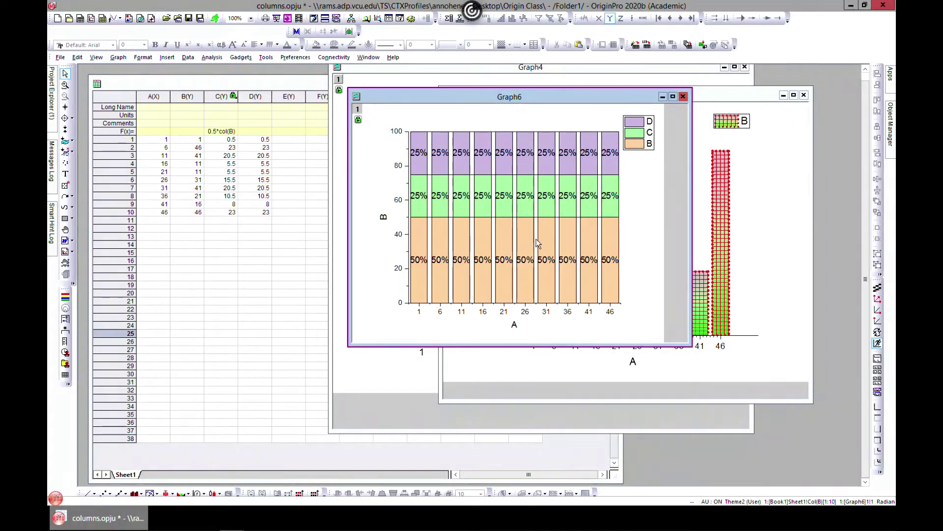
left_click(444, 263)
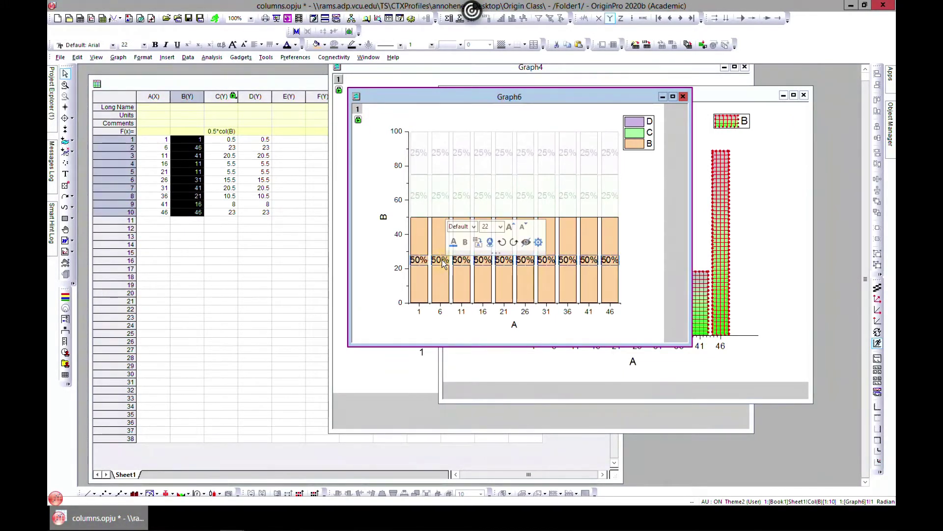
Open the B plot's label settings, close them unchanged, then switch back to Book1.
double_click(444, 262)
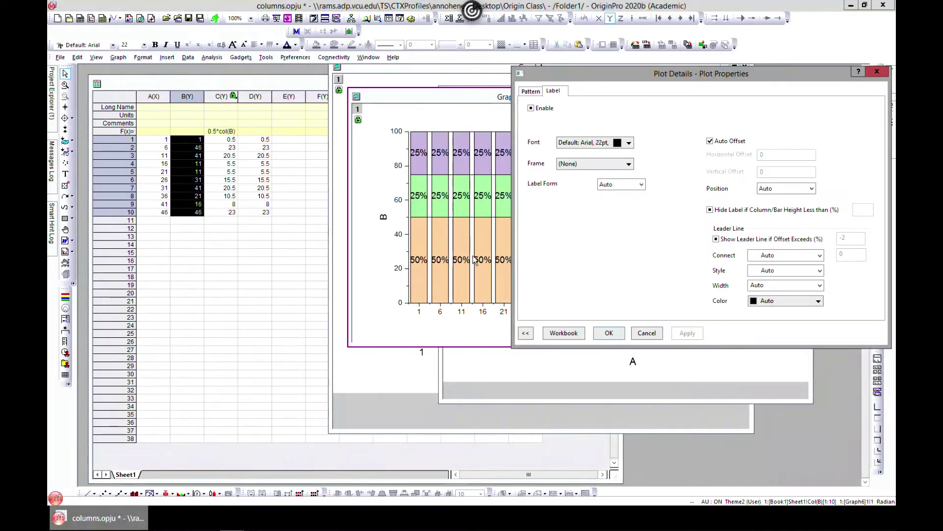
left_click_drag(691, 81, 635, 84)
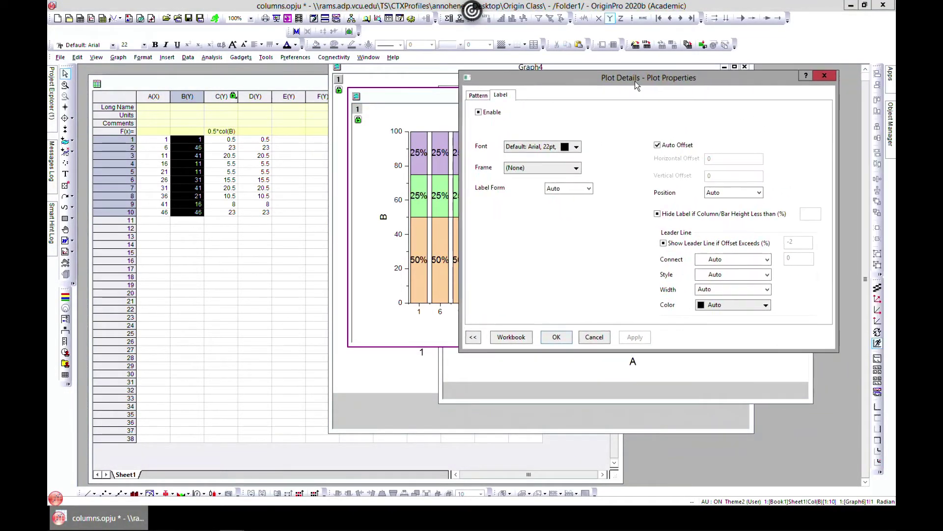
left_click(821, 76)
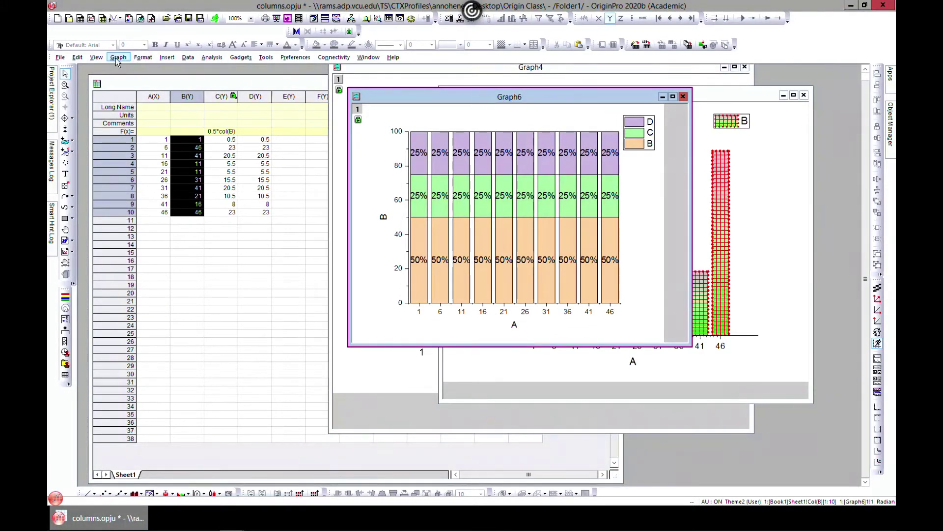
left_click(155, 86)
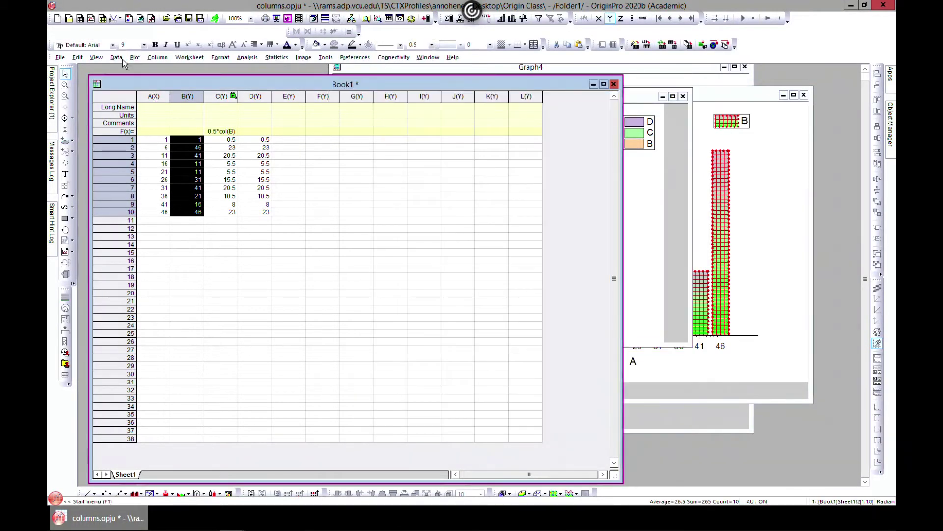
Browse the chart gallery from Book1 without plotting anything.
left_click(135, 57)
mouse_move(149, 93)
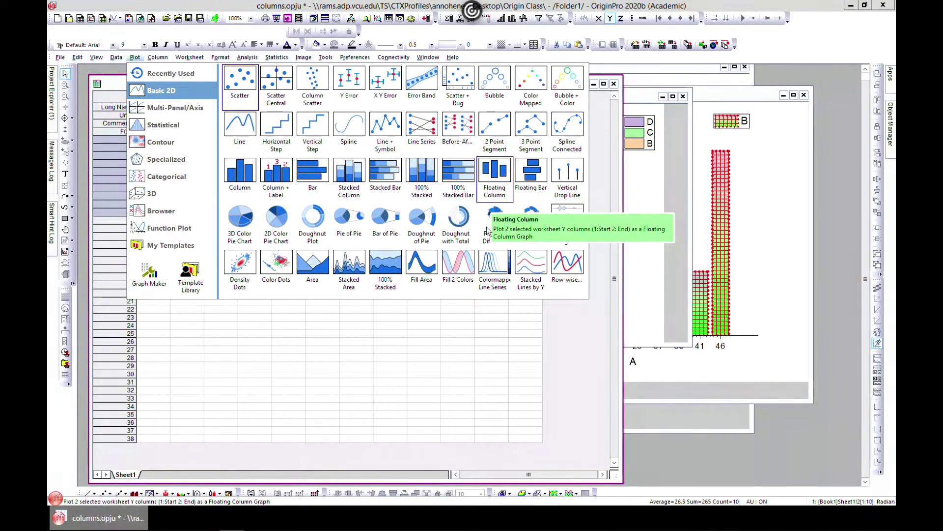
left_click(384, 357)
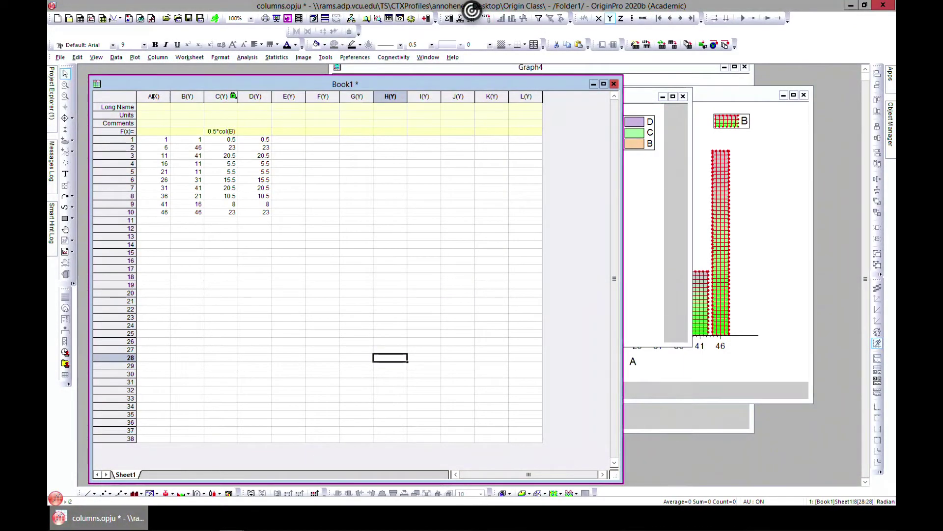
Select columns A, B and C and plot them as a Floating Column chart.
left_click(152, 96)
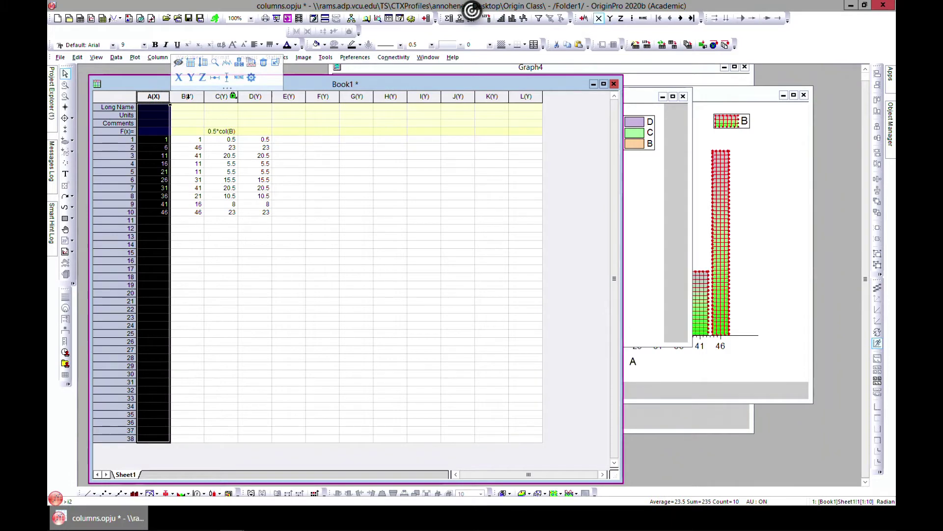
left_click(187, 96, "ctrl")
left_click(217, 97, "ctrl")
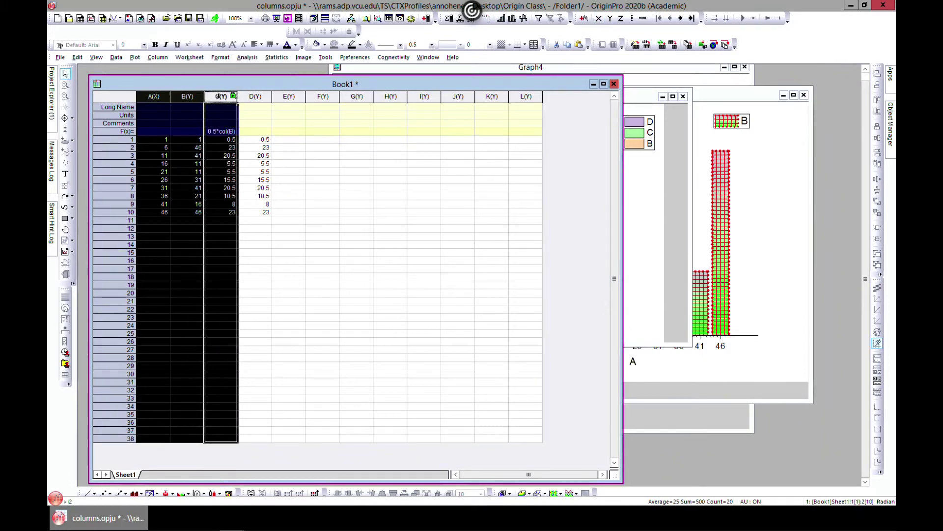
left_click(135, 57)
mouse_move(150, 90)
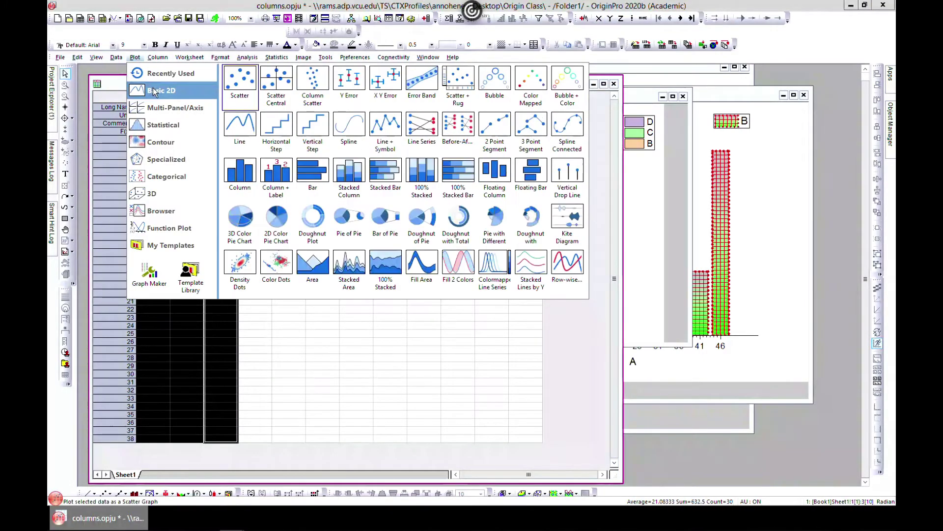
left_click(493, 189)
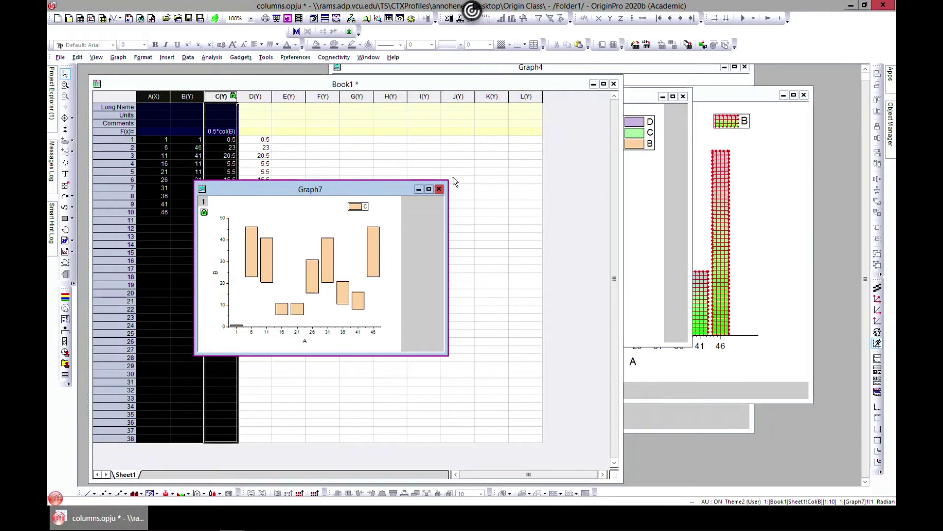
Move Graph7 up and right and enlarge it for a closer view.
left_click_drag(360, 192, 566, 116)
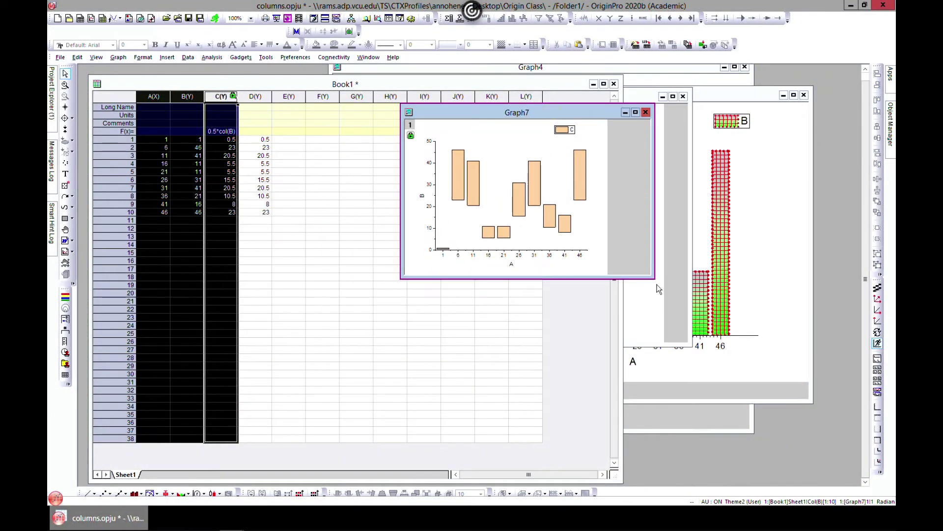
left_click_drag(657, 280, 842, 404)
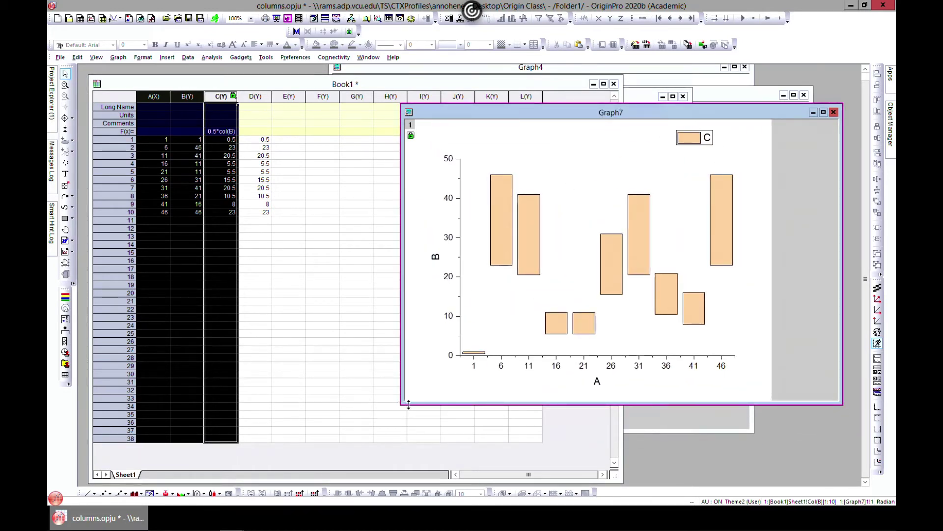
left_click_drag(409, 404, 347, 427)
left_click(295, 181)
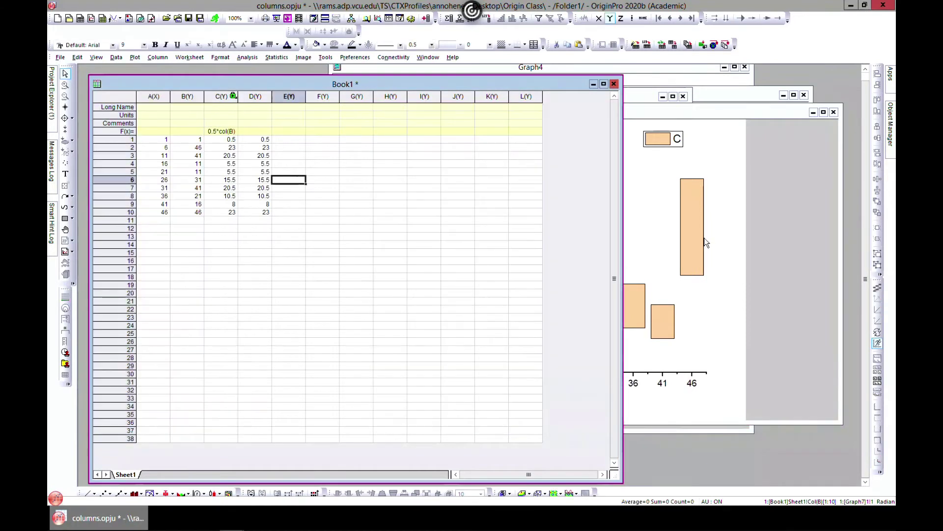
left_click(706, 243)
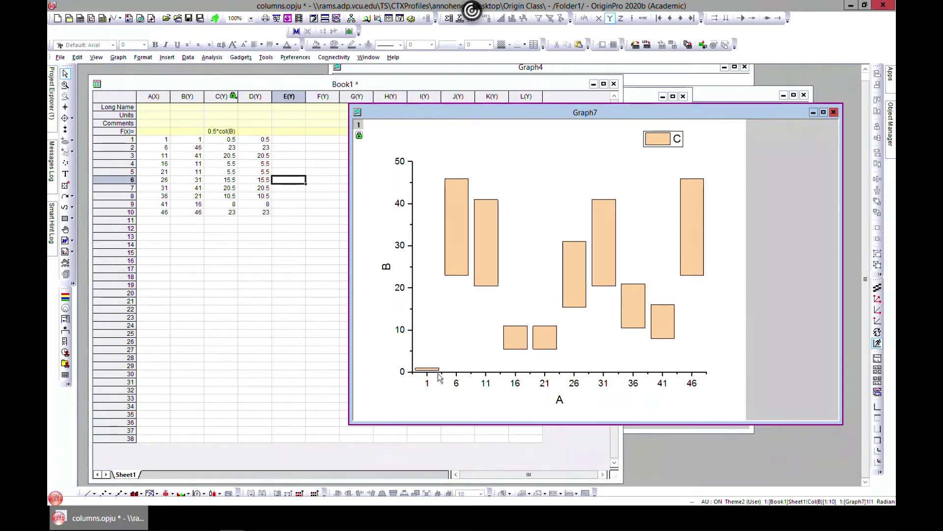
mouse_move(430, 373)
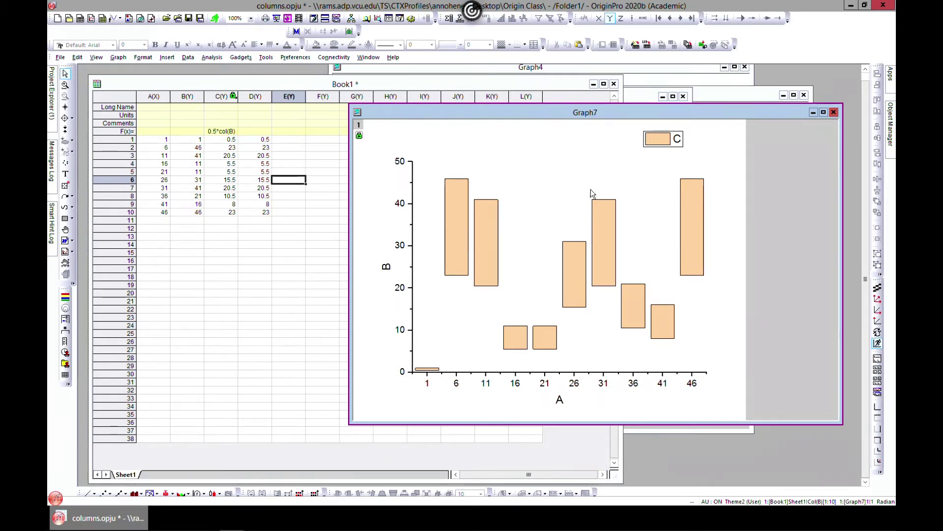
left_click_drag(529, 114, 511, 104)
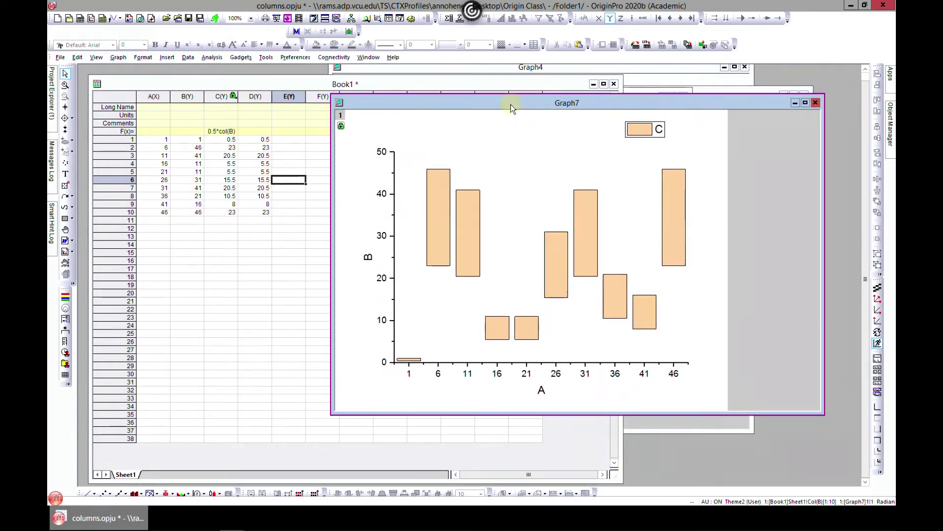
Select the single floating bar at A = 6, then switch back to Book1 with Ctrl+Tab.
left_click(439, 208)
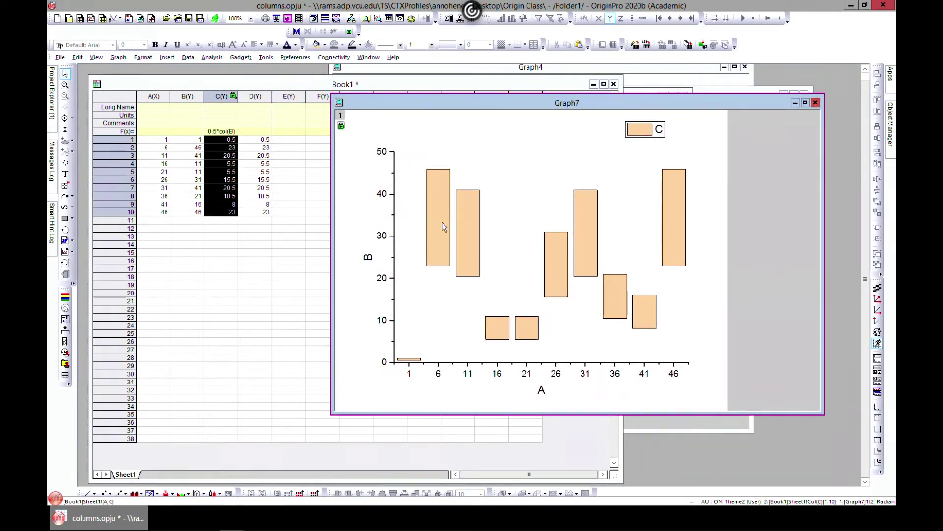
left_click(442, 224)
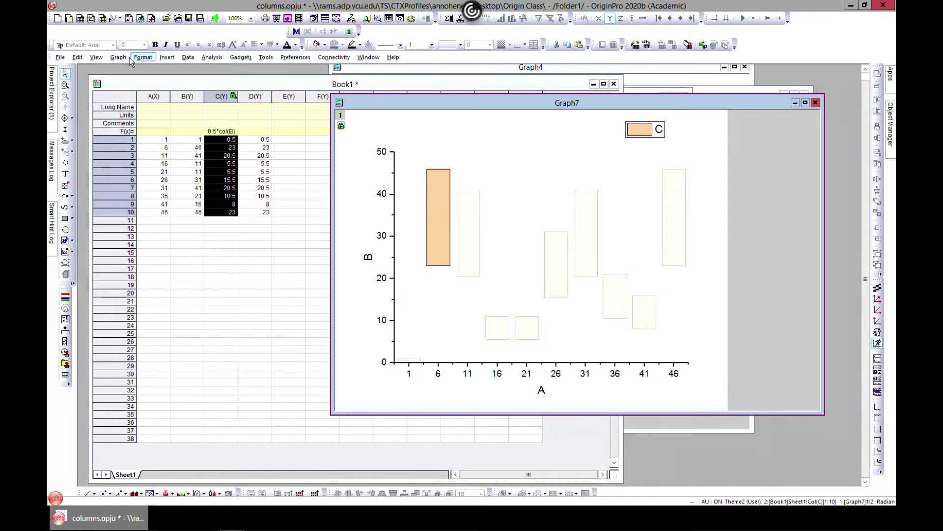
key("ctrl+Tab")
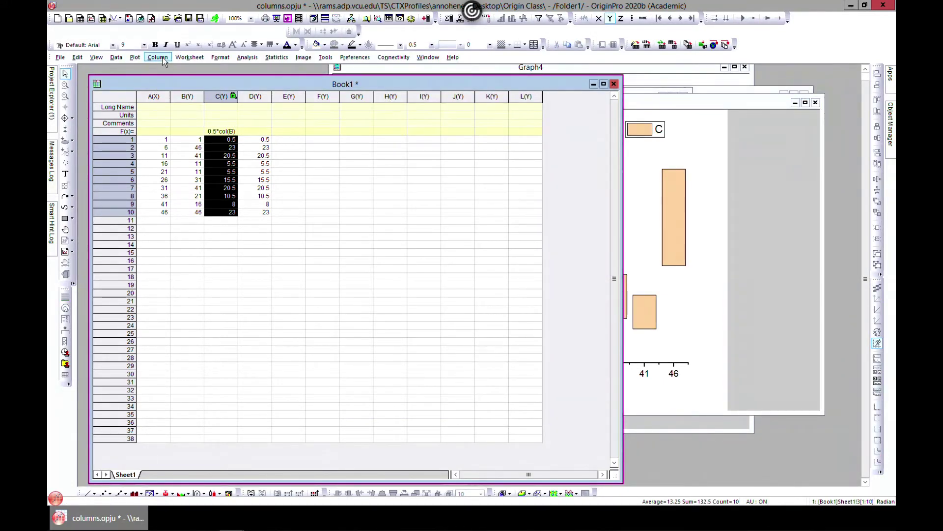
Browse the plot gallery without plotting anything.
left_click(163, 58)
left_click(136, 57)
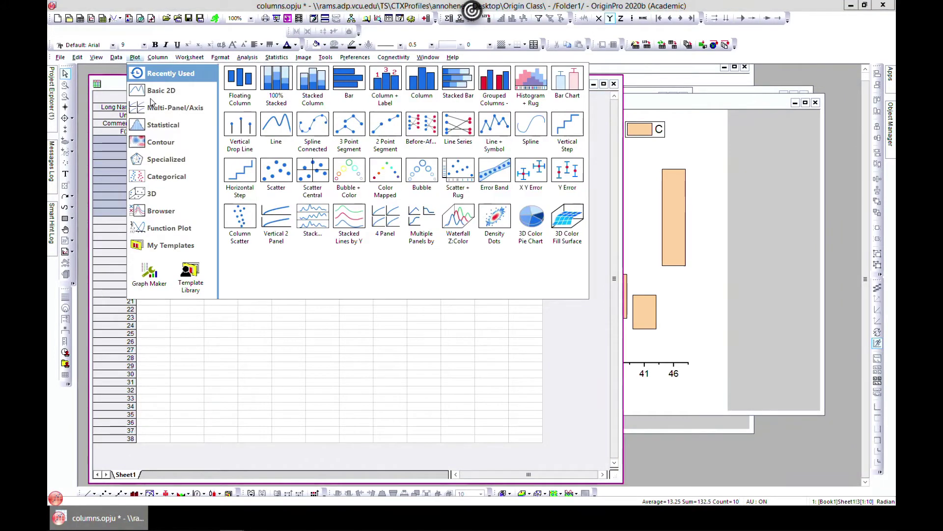
mouse_move(151, 97)
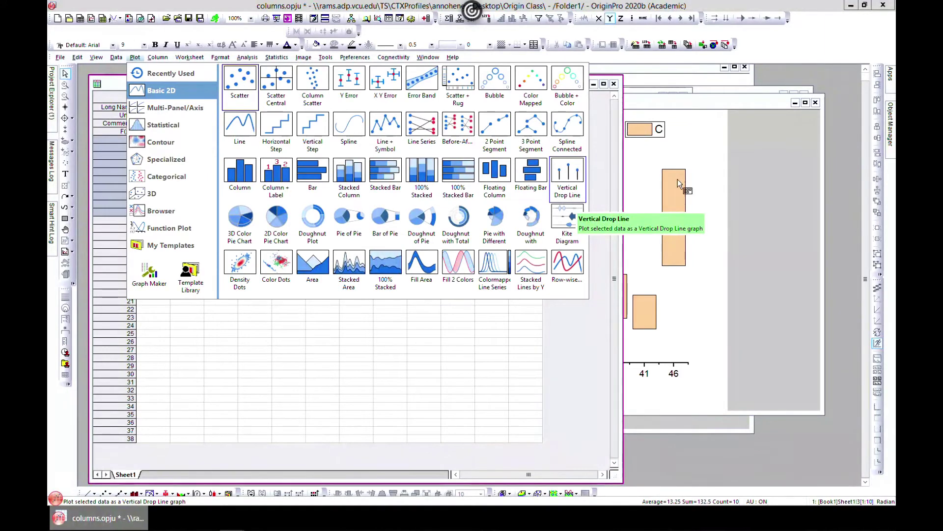
left_click(737, 163)
Select columns A, B and C and plot them as a Vertical Drop Line graph.
left_click(159, 94)
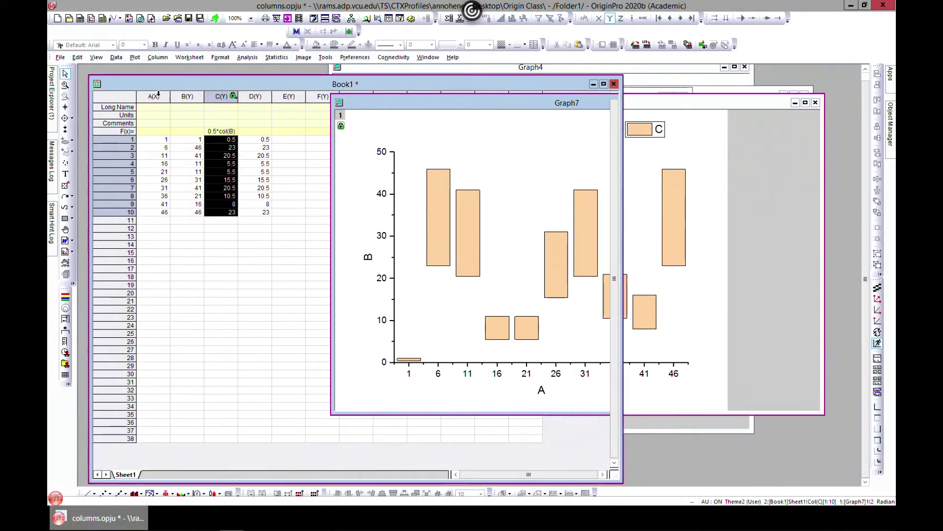
left_click(191, 96, "shift")
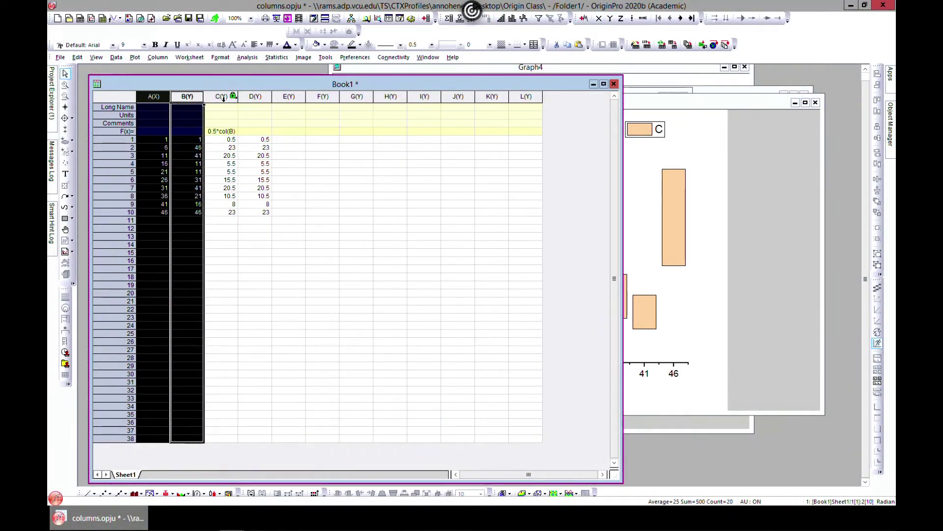
left_click(221, 96, "shift")
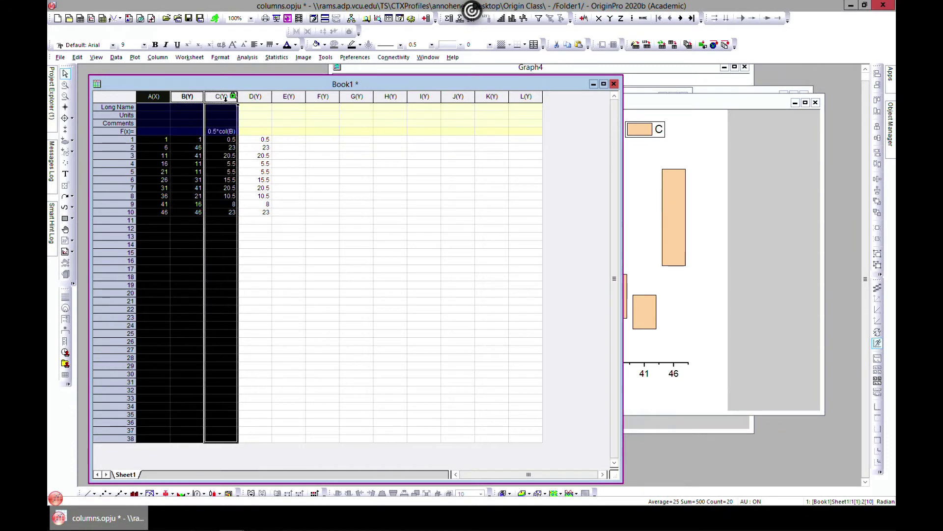
left_click(131, 61)
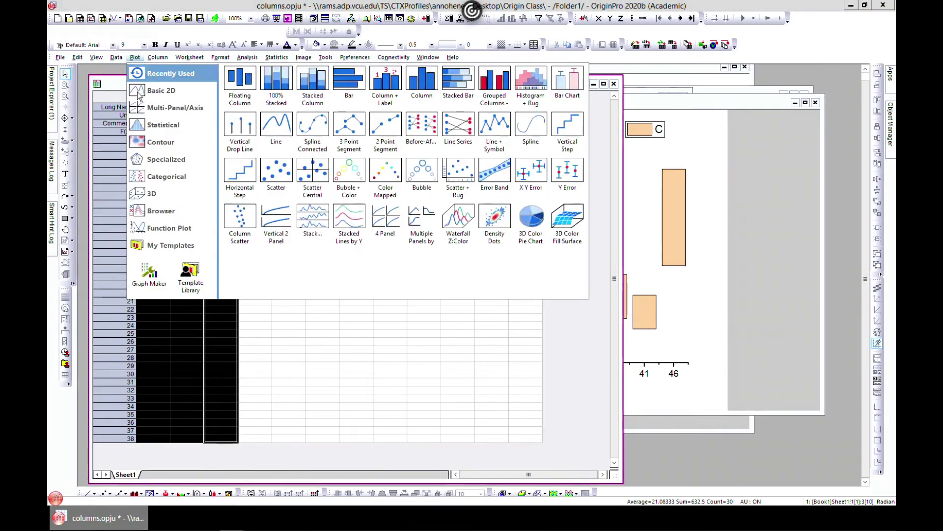
mouse_move(139, 95)
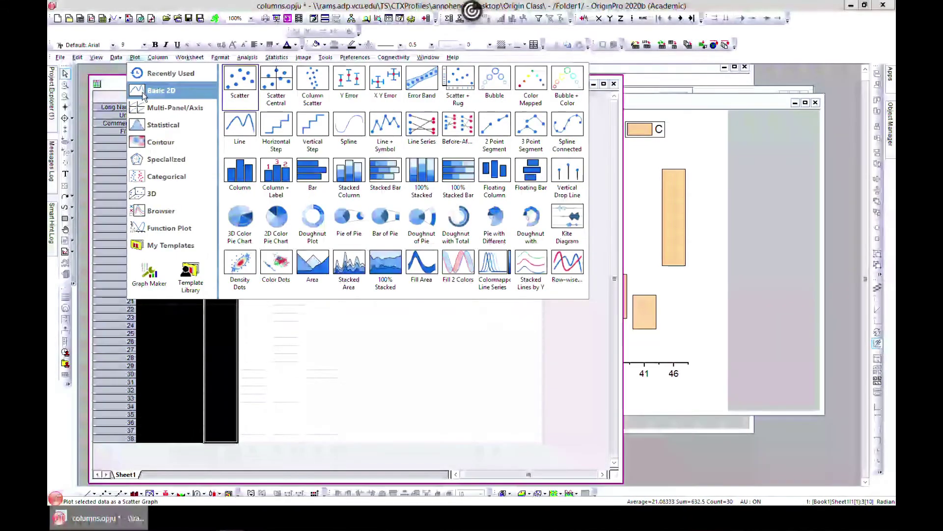
left_click(572, 174)
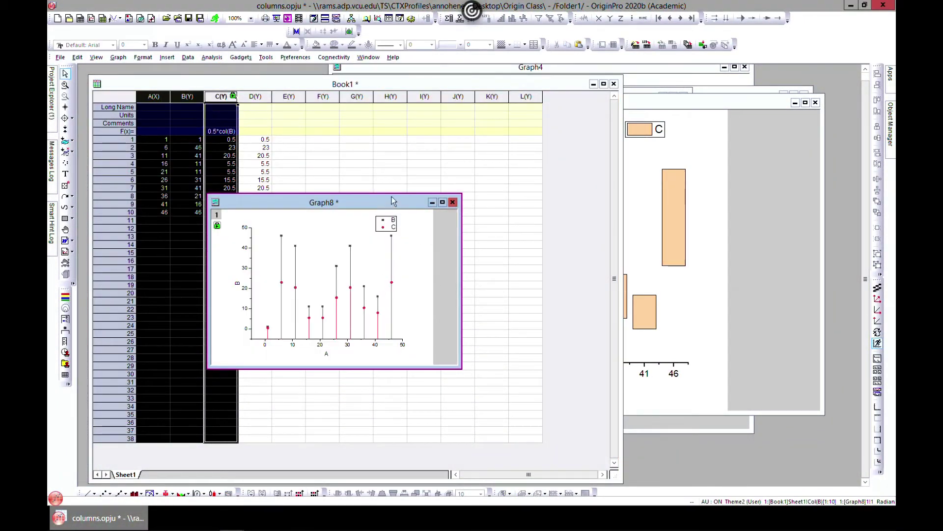
Enlarge Graph8, browse the plot gallery from Book1, then return to Graph8.
left_click_drag(393, 201, 453, 111)
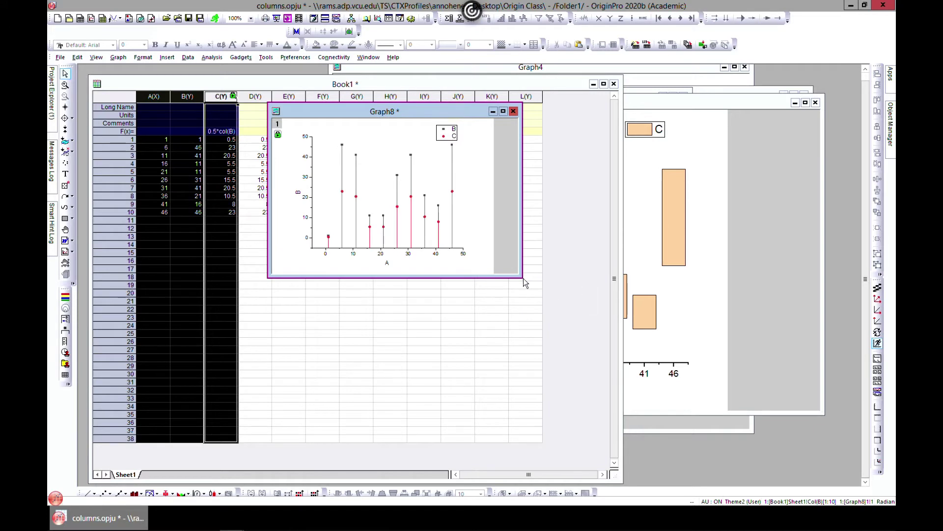
left_click_drag(523, 280, 784, 428)
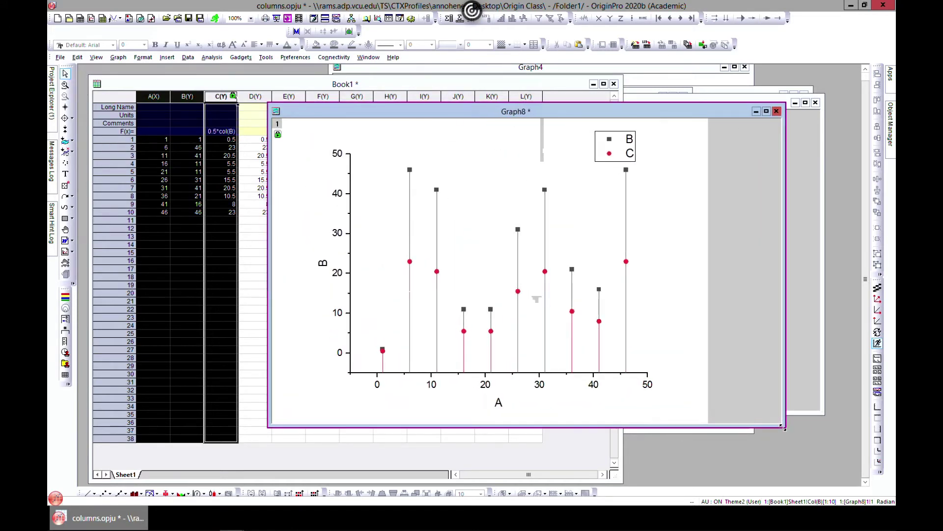
left_click(150, 86)
left_click(151, 59)
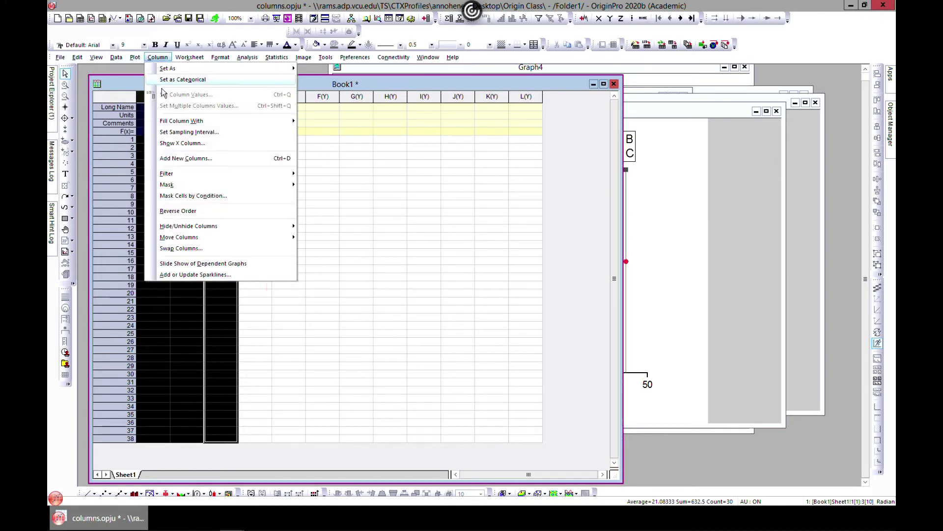
mouse_move(137, 60)
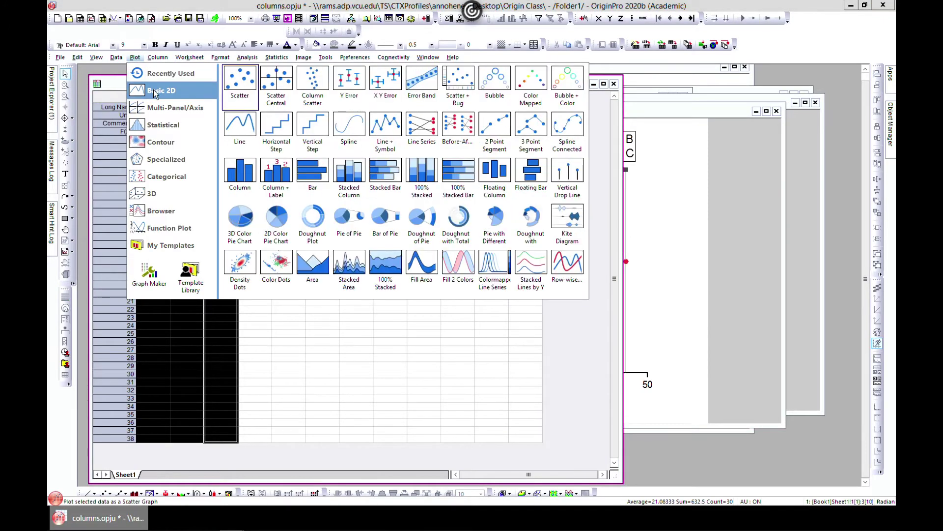
mouse_move(178, 94)
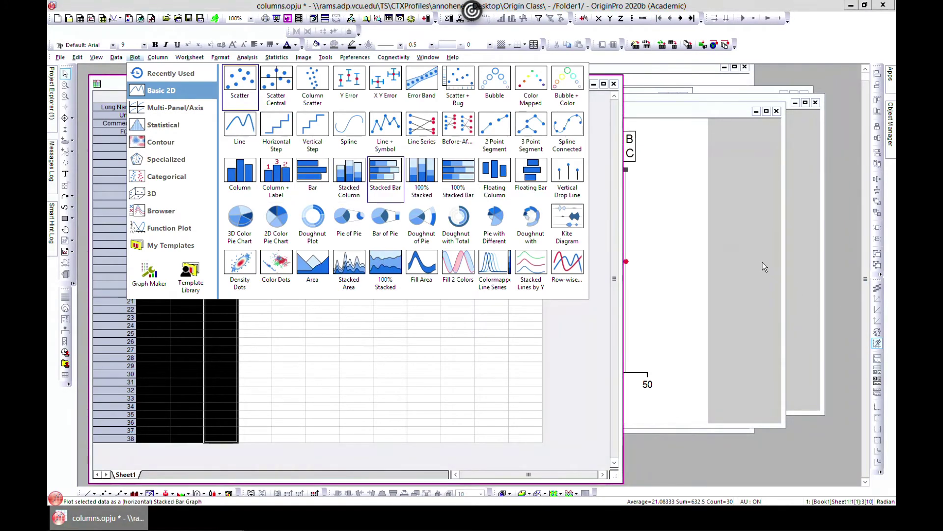
left_click(568, 172)
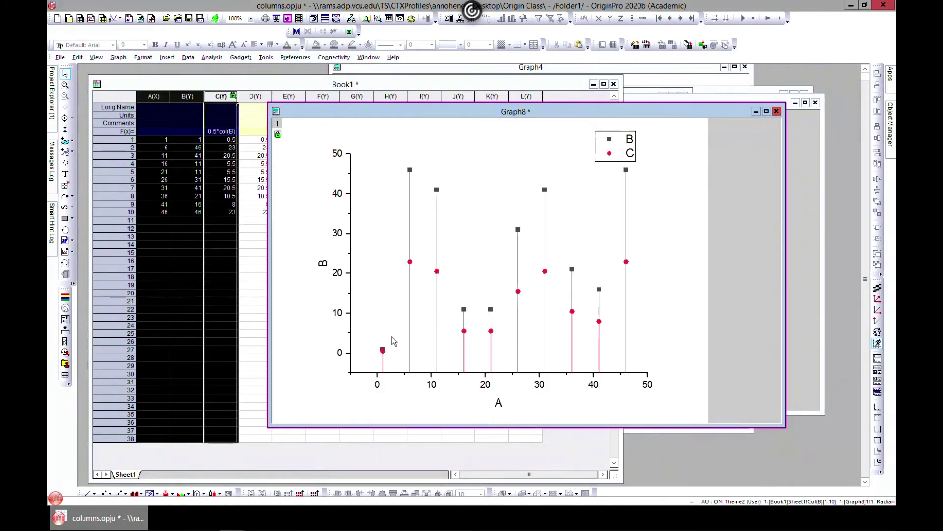
left_click(220, 229)
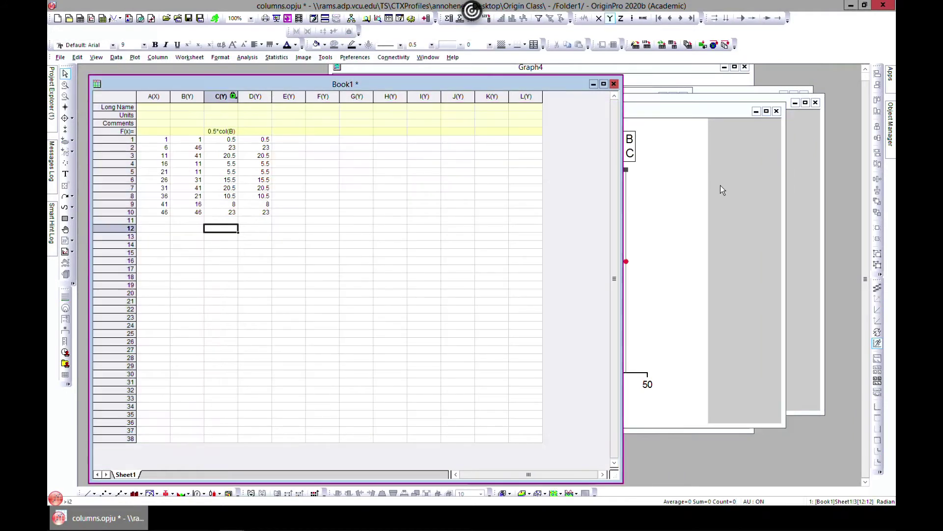
left_click(720, 184)
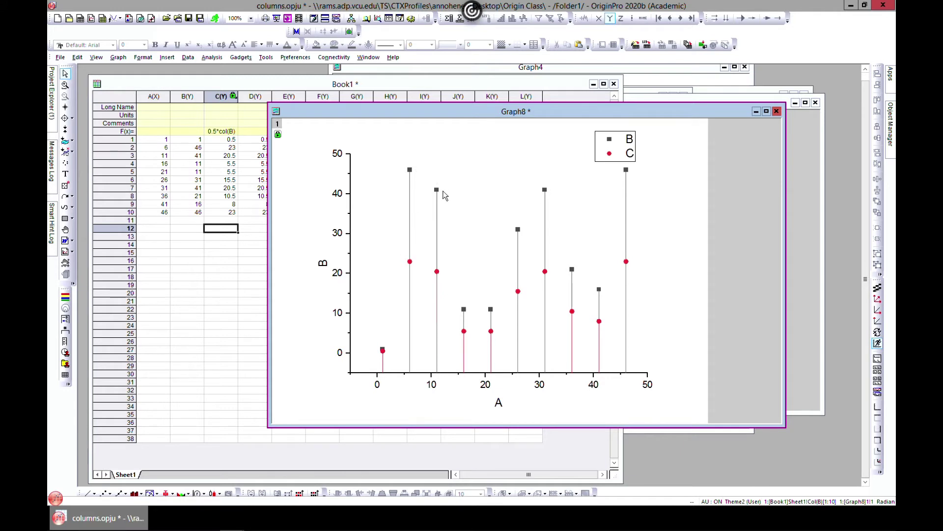
Select the B legend entry and open Plot Details for the drop-line series.
mouse_move(439, 277)
left_click(630, 153)
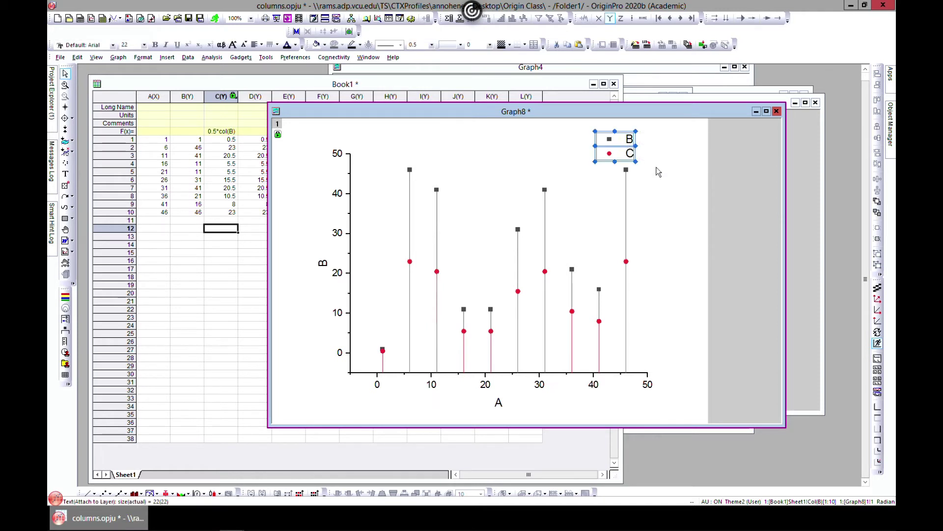
left_click(663, 185)
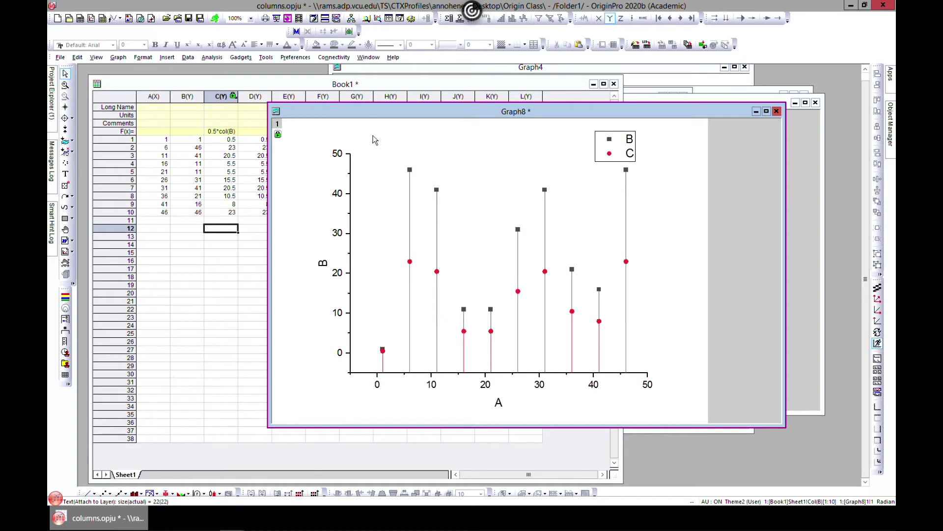
left_click(610, 138)
double_click(411, 304)
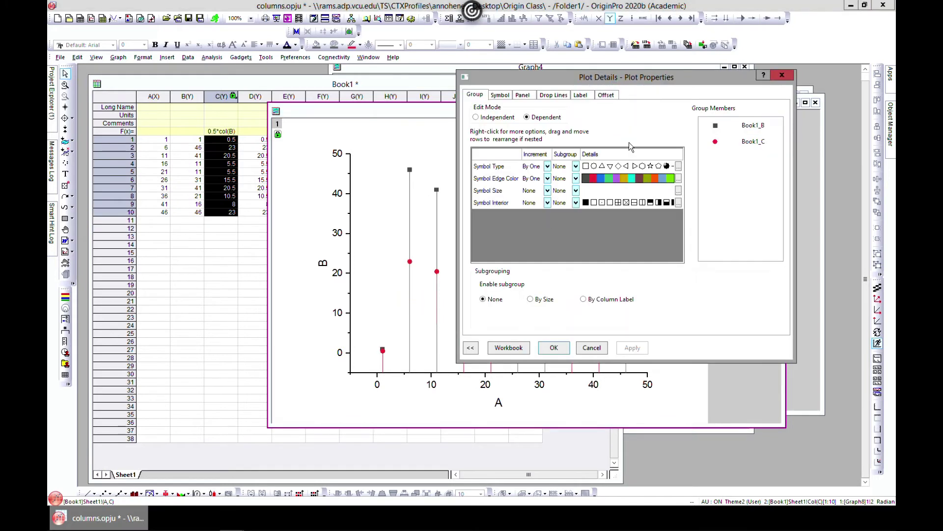
Toggle Edit Mode to Independent and back to Dependent, then close Plot Details.
left_click(498, 118)
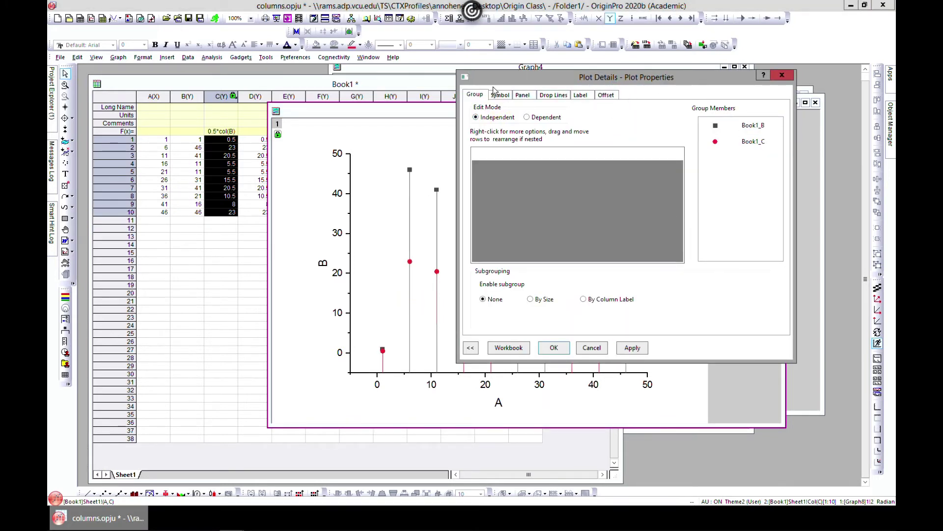
left_click(528, 118)
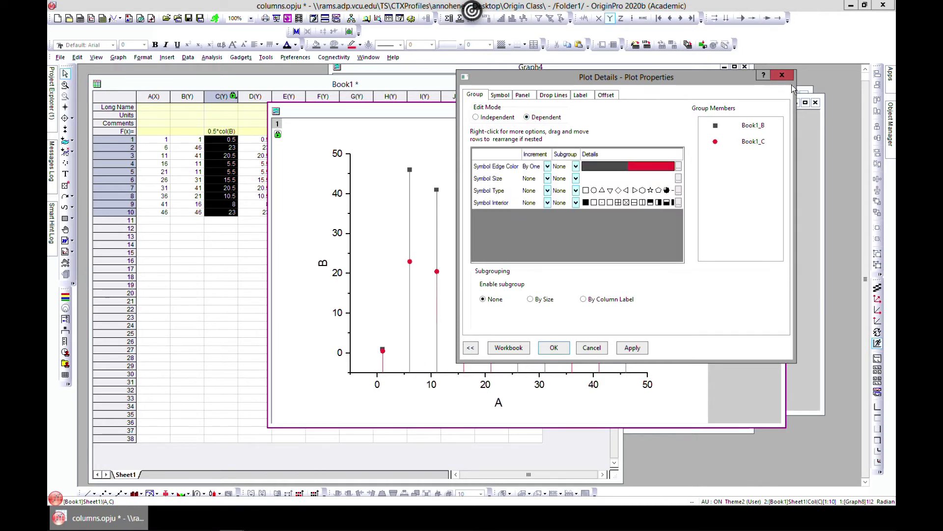
left_click(781, 75)
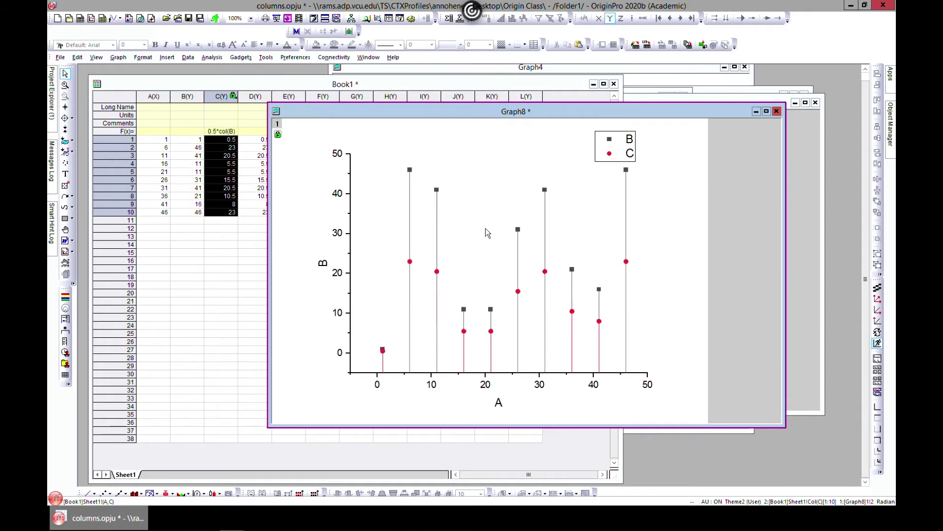
Move Graph8 slightly left and minimize it to reveal the Book1 worksheet.
left_click_drag(565, 116, 537, 117)
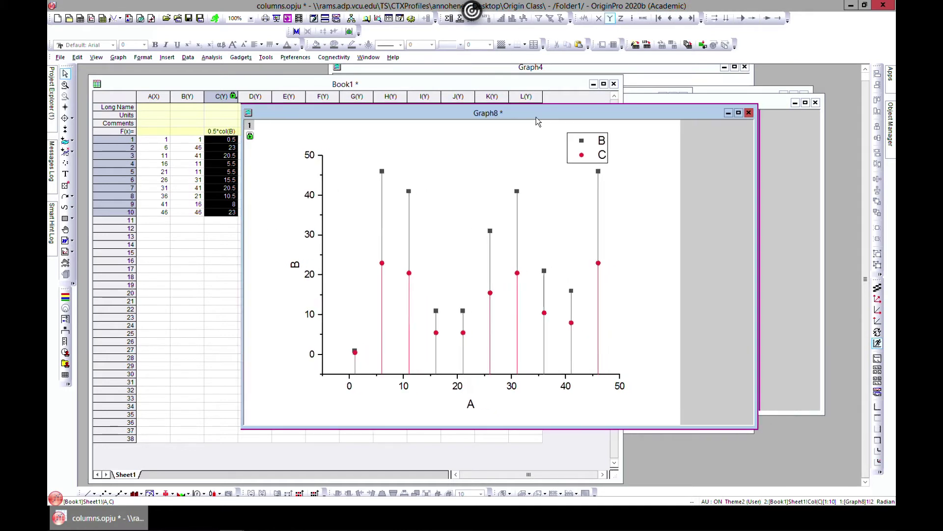
left_click(729, 113)
left_click(187, 260)
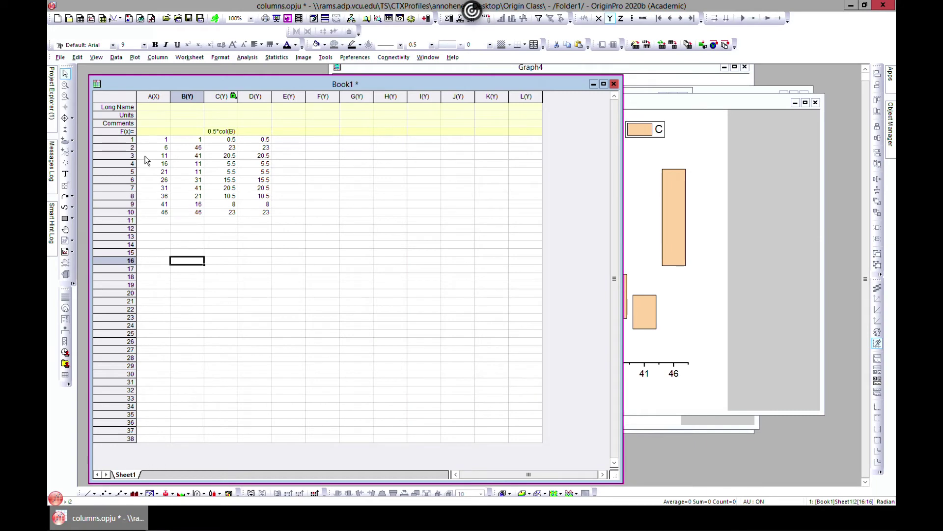
Browse the Plot > Basic 2D chart types and the column and bar chart list, then close the list.
left_click(134, 58)
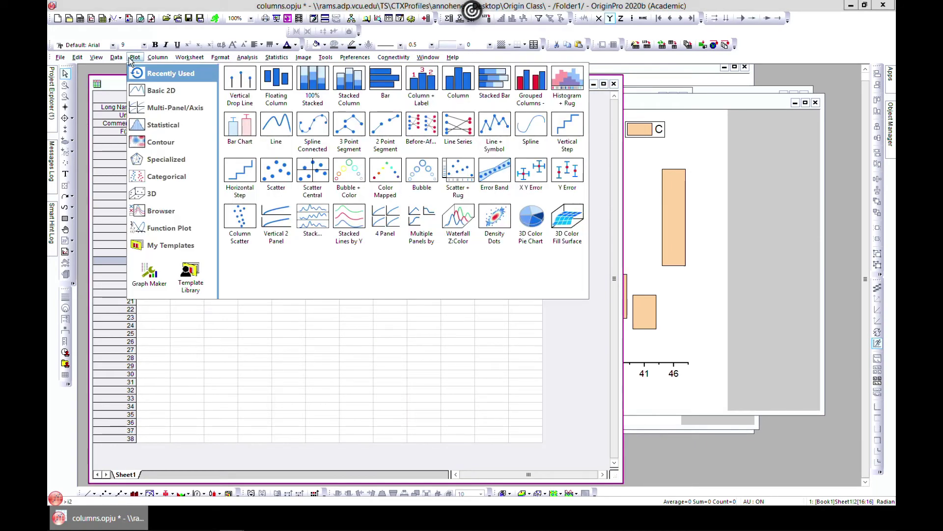
mouse_move(154, 98)
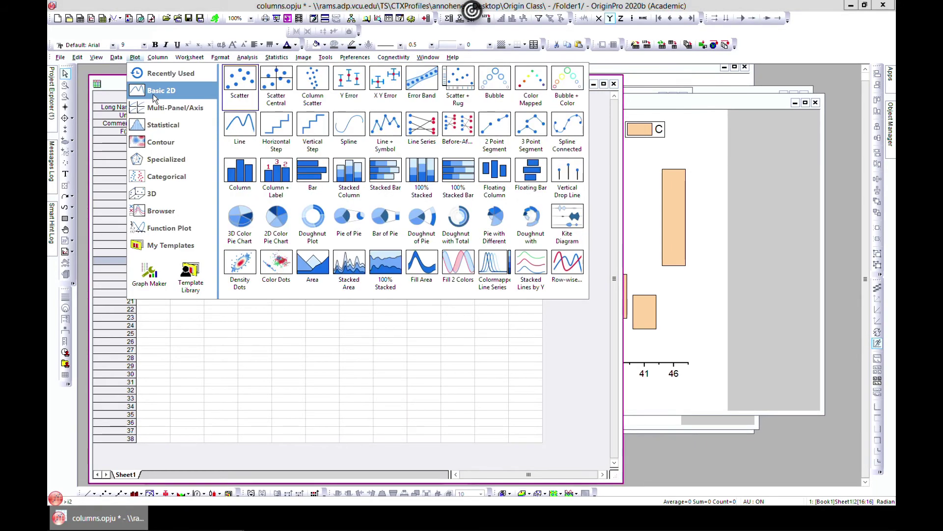
left_click(141, 494)
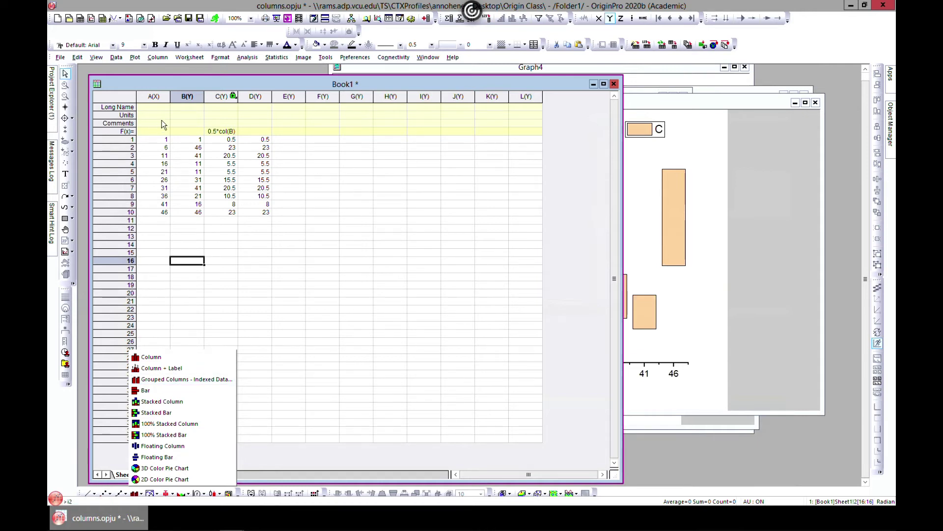
left_click(156, 138)
Copy the A1:D10 data and paste it into columns H–K starting at cell H1.
left_click_drag(155, 139, 266, 218)
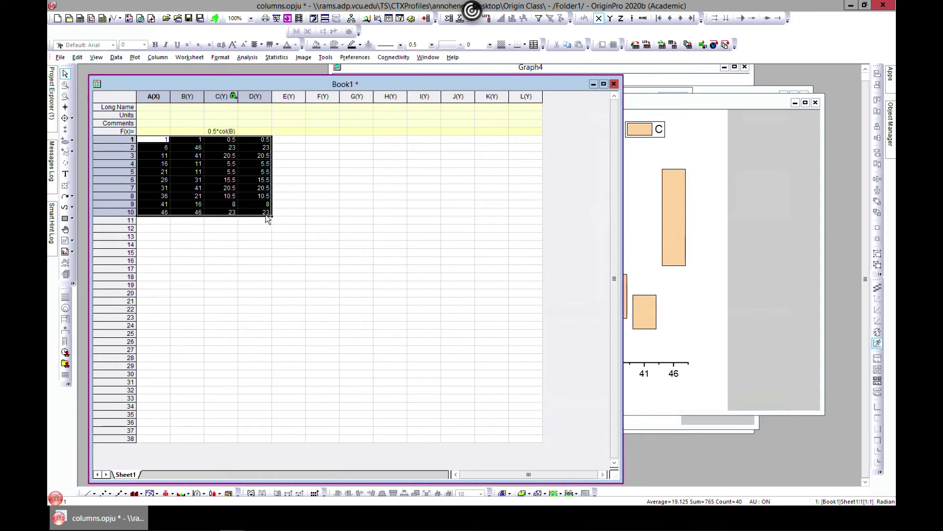
right_click(158, 144)
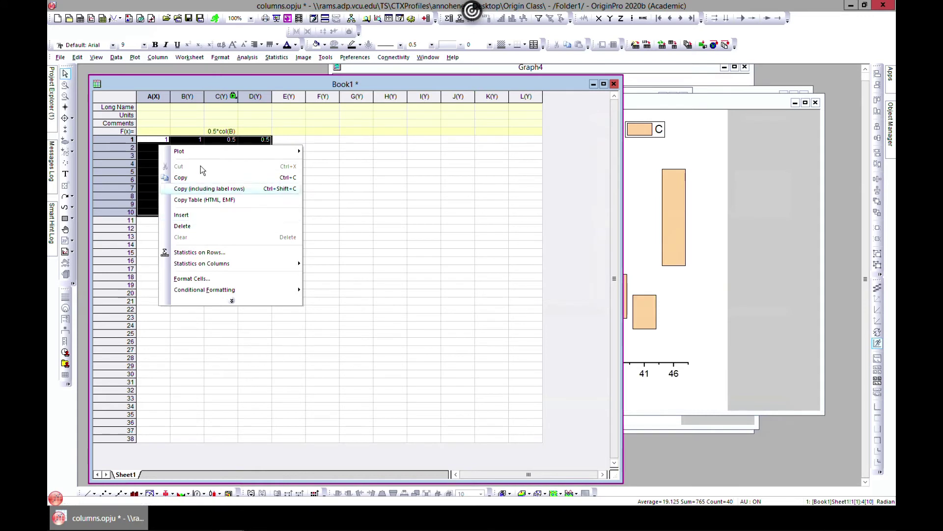
left_click(203, 182)
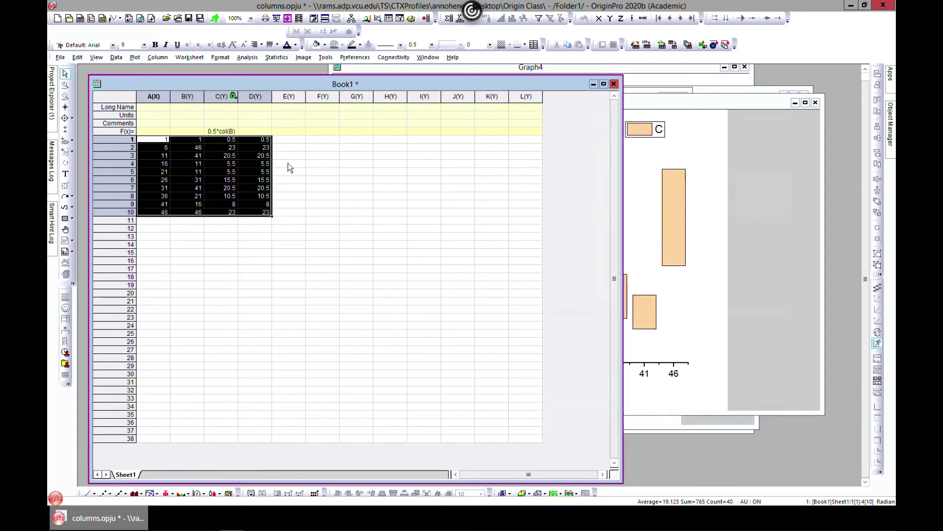
left_click(387, 140)
right_click(387, 140)
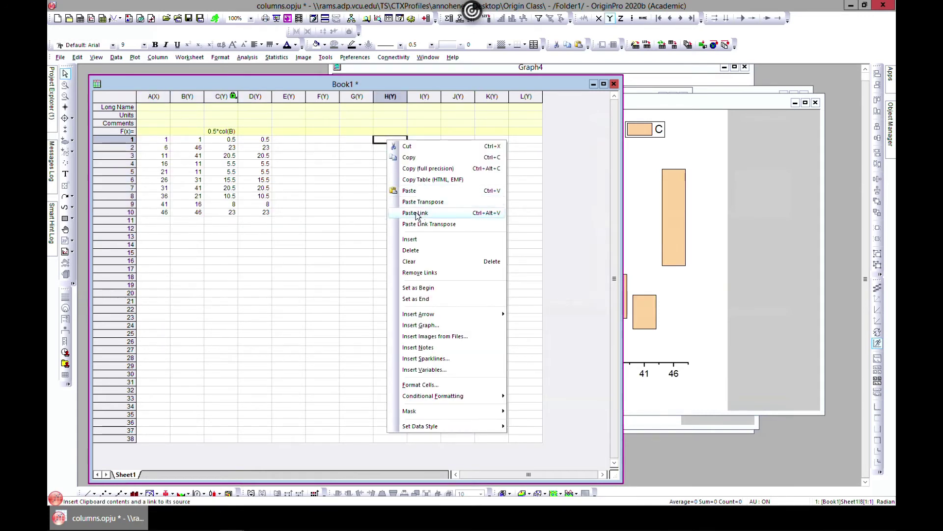
left_click(413, 191)
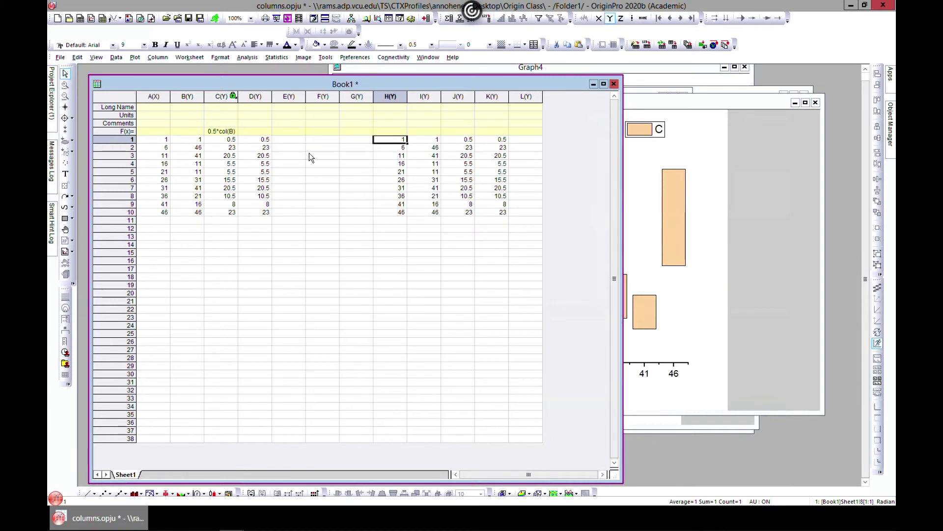
left_click(315, 140)
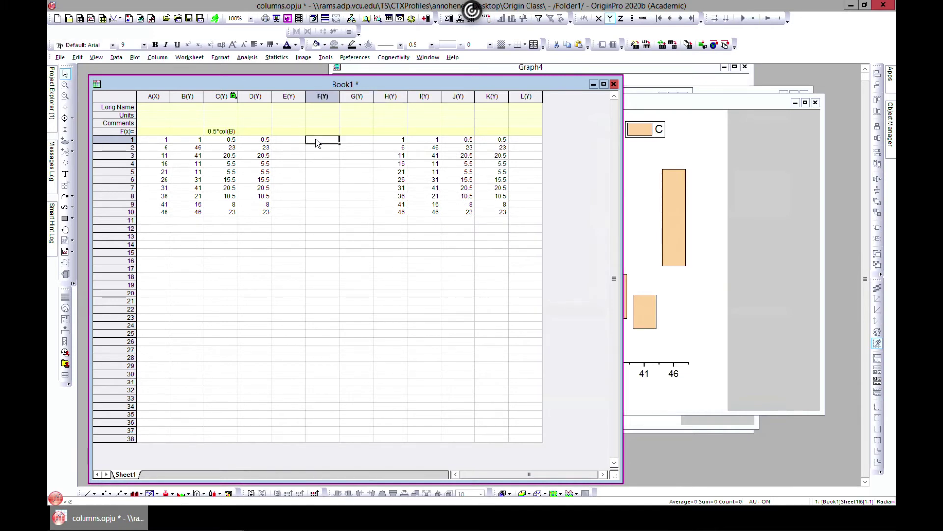
Fill column F with labels: A in rows 1–4, B in 5–6, C in 7–8, D in 9–10.
type("A")
key("Return")
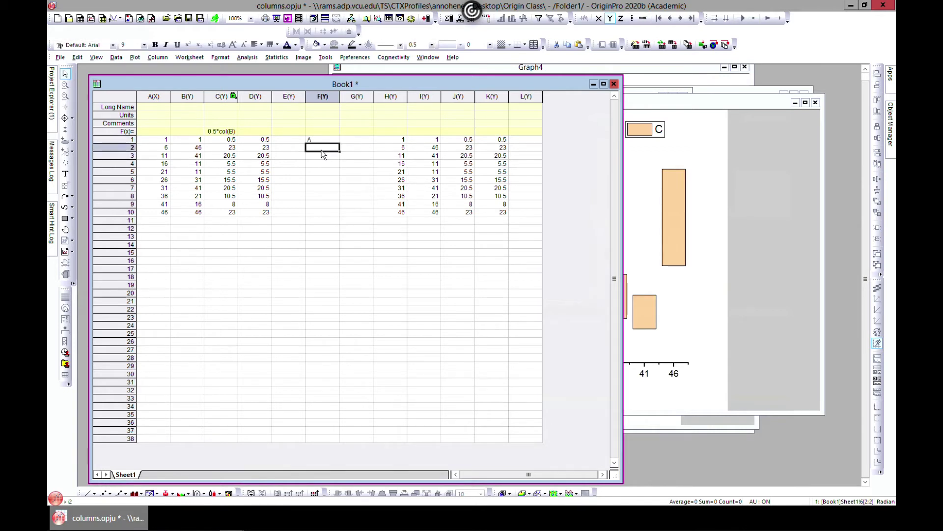
type("A")
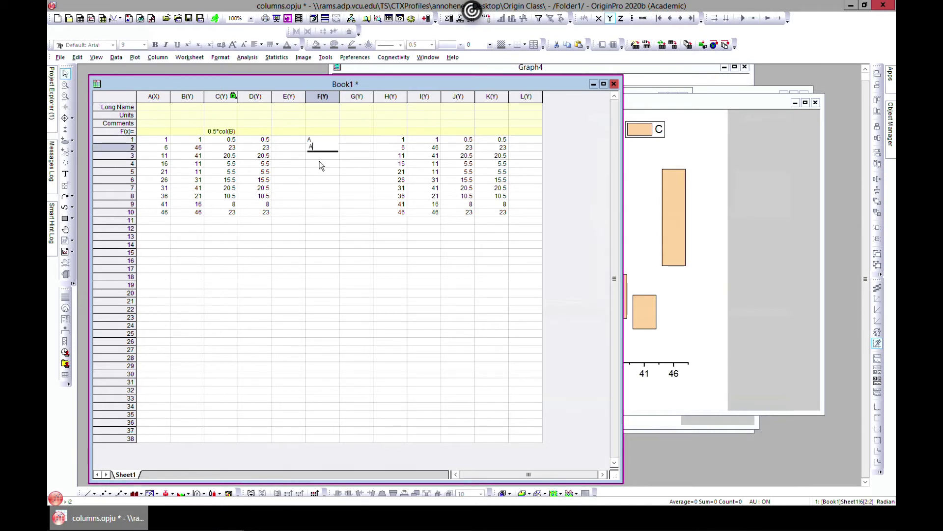
left_click(321, 164)
type("A")
left_click(316, 156)
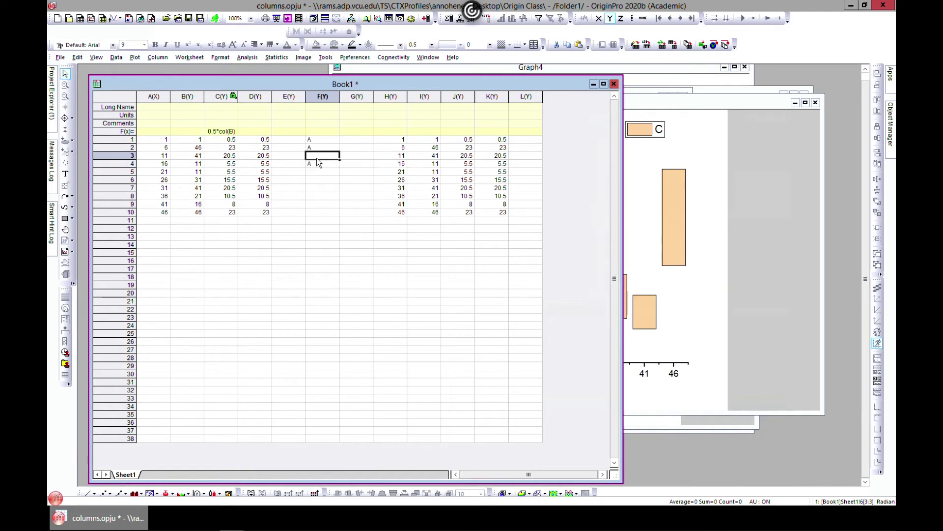
type("A")
left_click(319, 173)
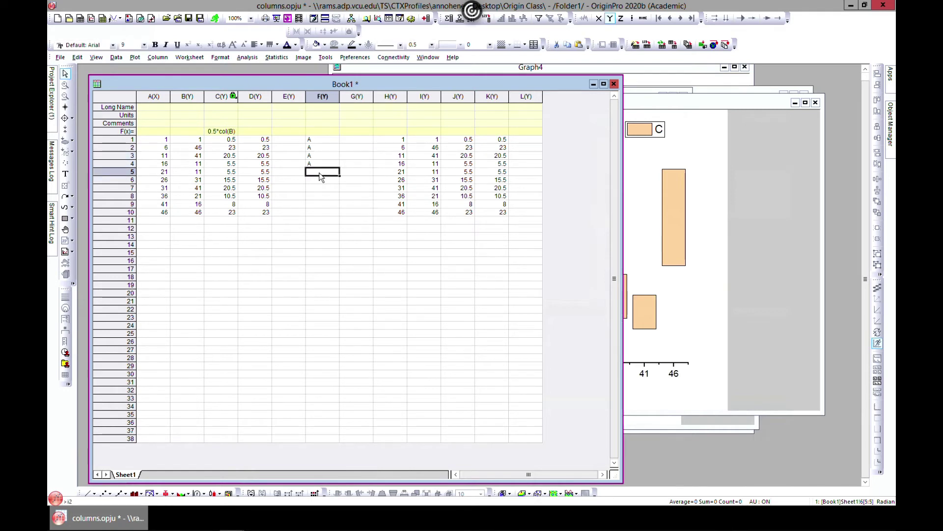
type("B")
left_click(319, 180)
type("B")
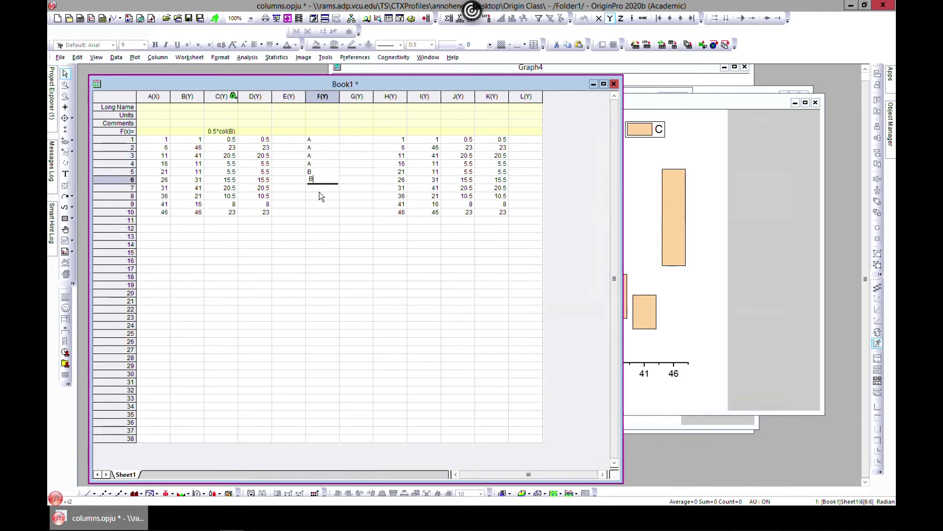
left_click(319, 192)
type("C")
left_click(316, 197)
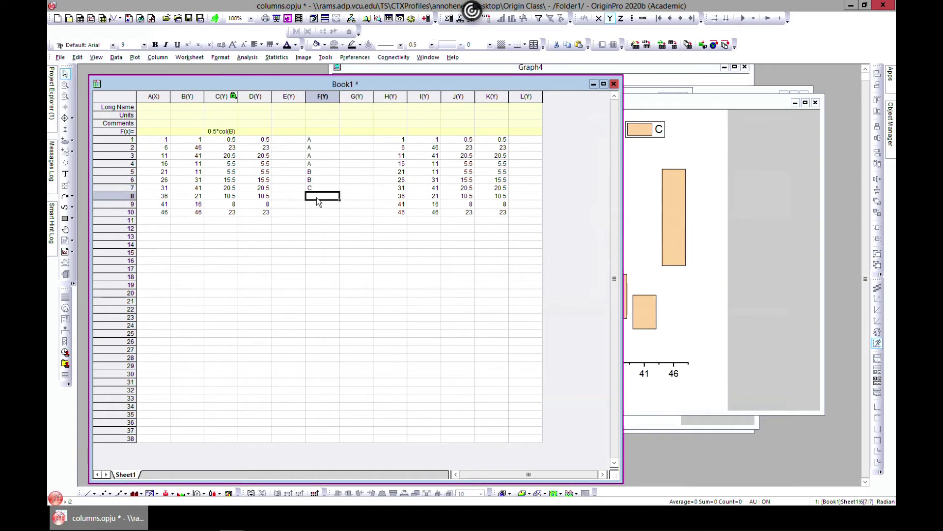
type("C")
left_click(315, 205)
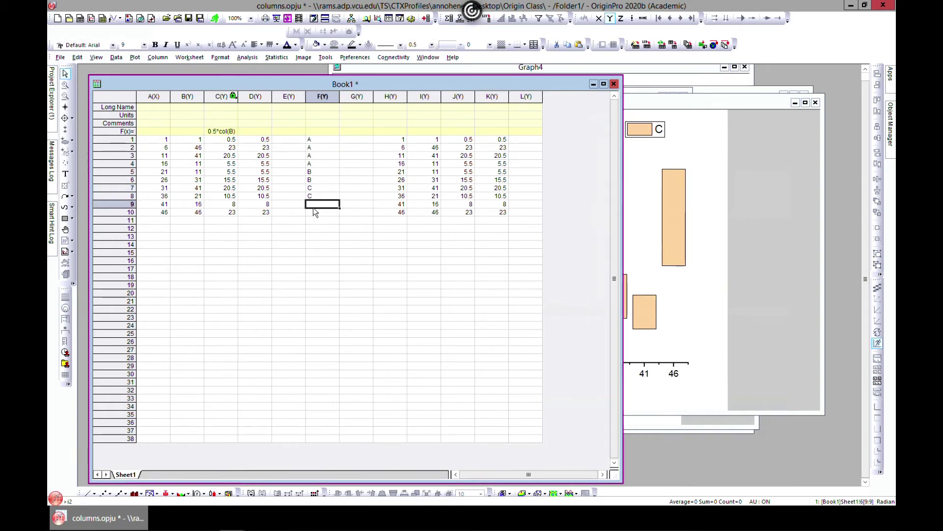
type("D")
left_click(319, 213)
type("D")
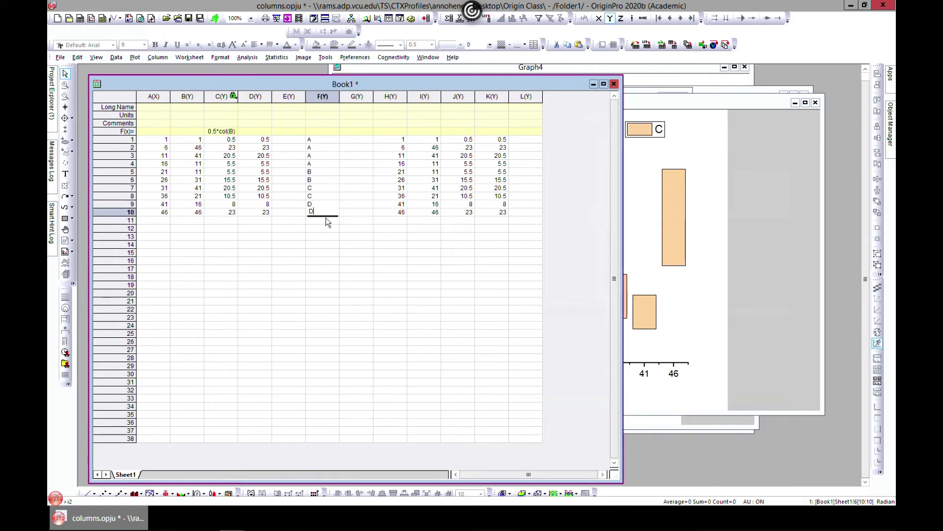
left_click(352, 222)
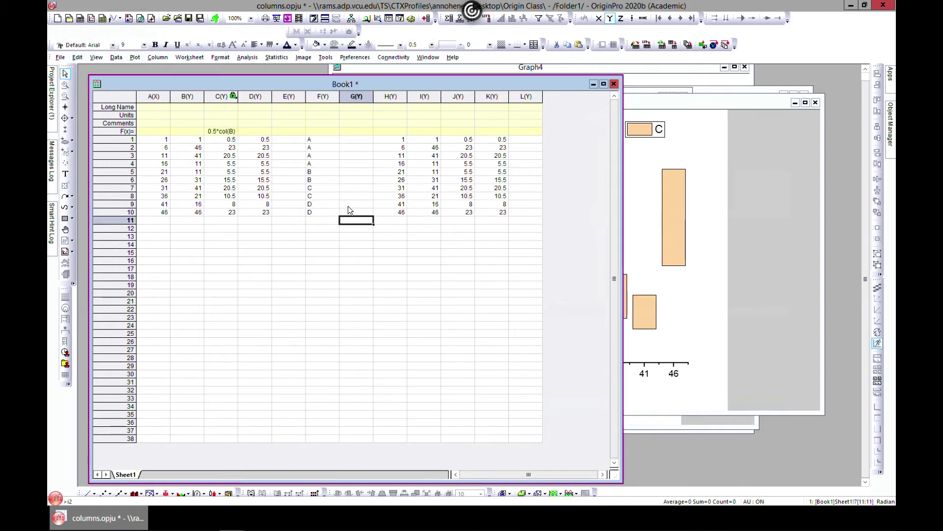
Fill column G with F in rows 1–4, G in rows 5–8 and H in rows 9–10.
left_click(356, 140)
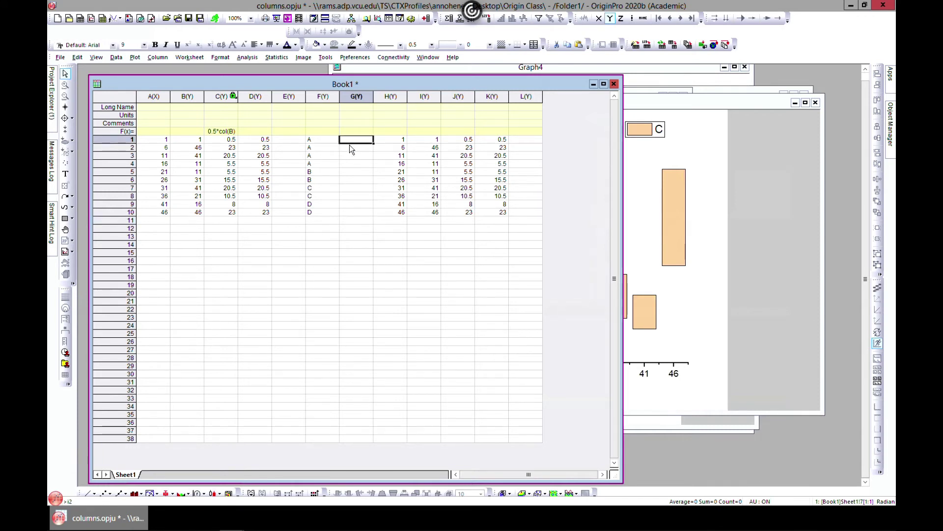
type("F")
left_click(352, 150)
type("F")
left_click(352, 157)
type("F")
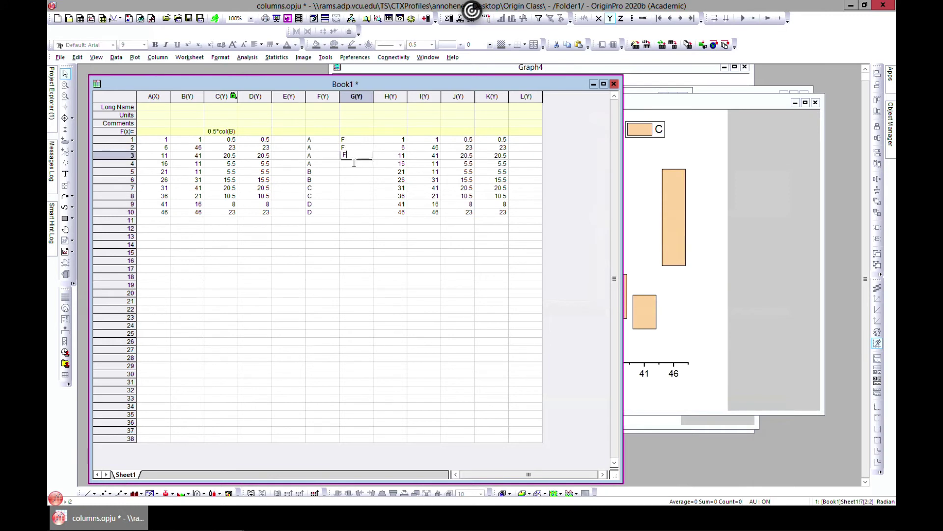
left_click(353, 163)
type("F")
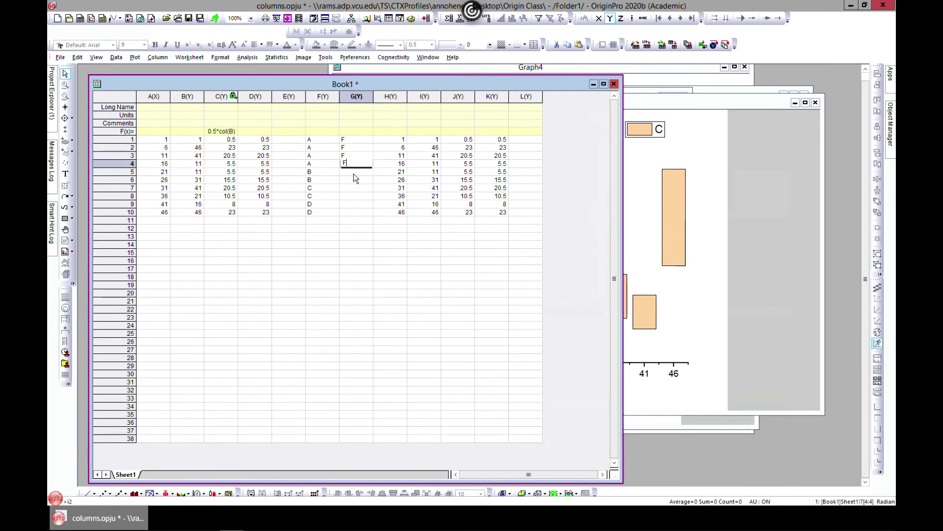
left_click(353, 173)
type("GG")
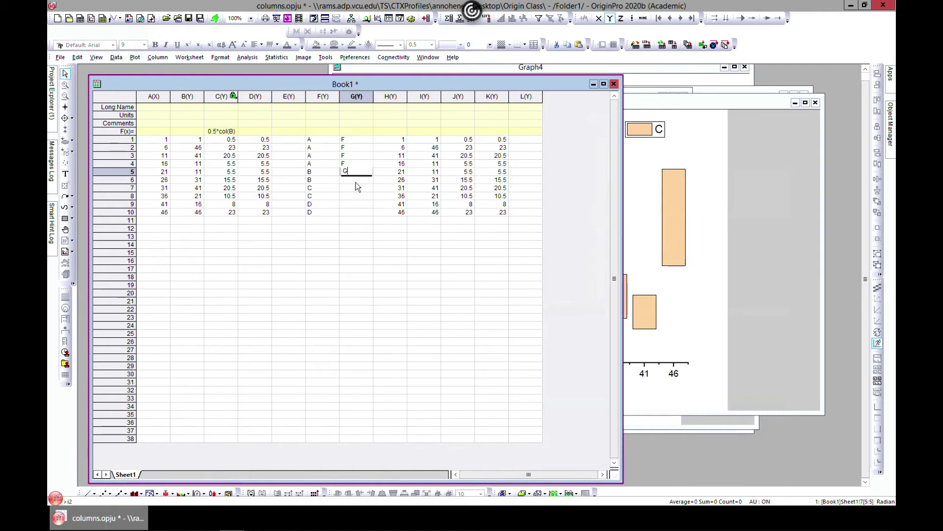
left_click(355, 181)
type("G")
left_click(356, 187)
type("G")
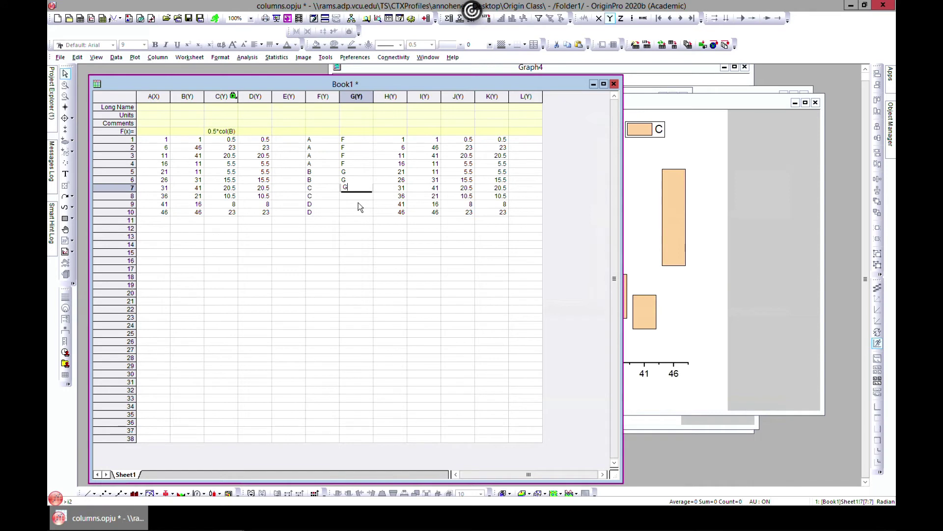
left_click(356, 196)
type("G")
left_click(354, 205)
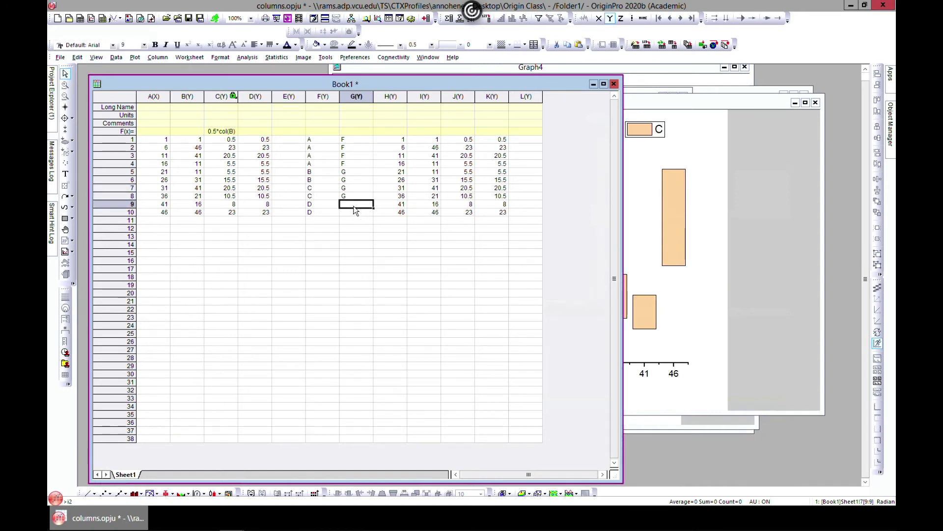
type("H")
left_click(356, 213)
type("H")
left_click(353, 229)
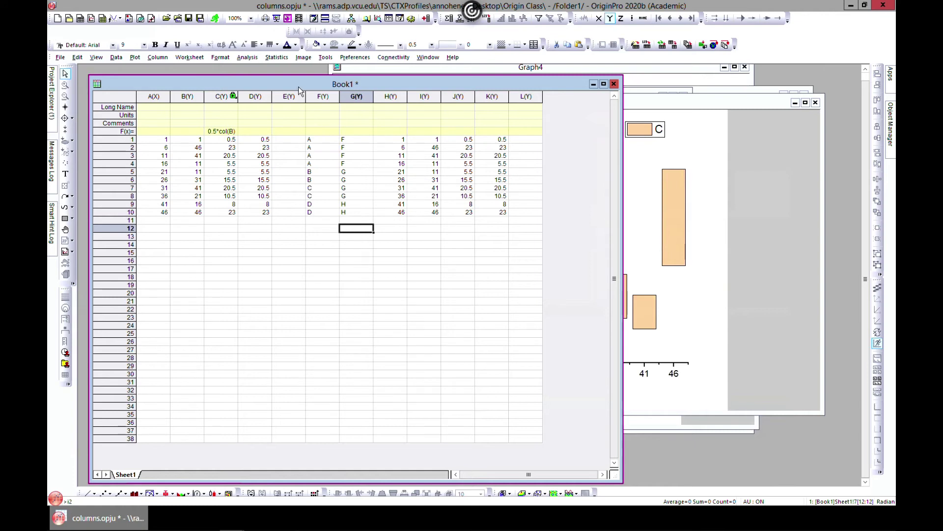
left_click(351, 99)
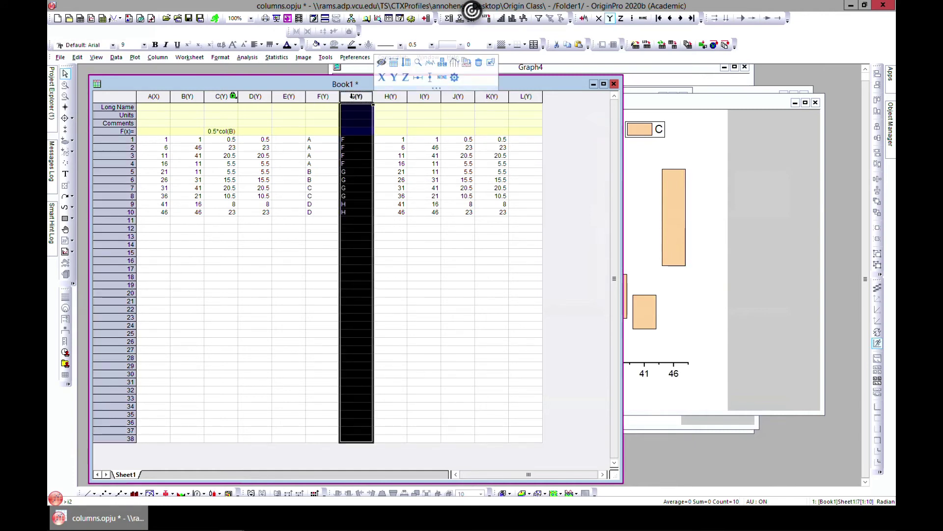
Set columns G and F to Disregard so they are not Y data, then select column H.
right_click(352, 97)
mouse_move(373, 162)
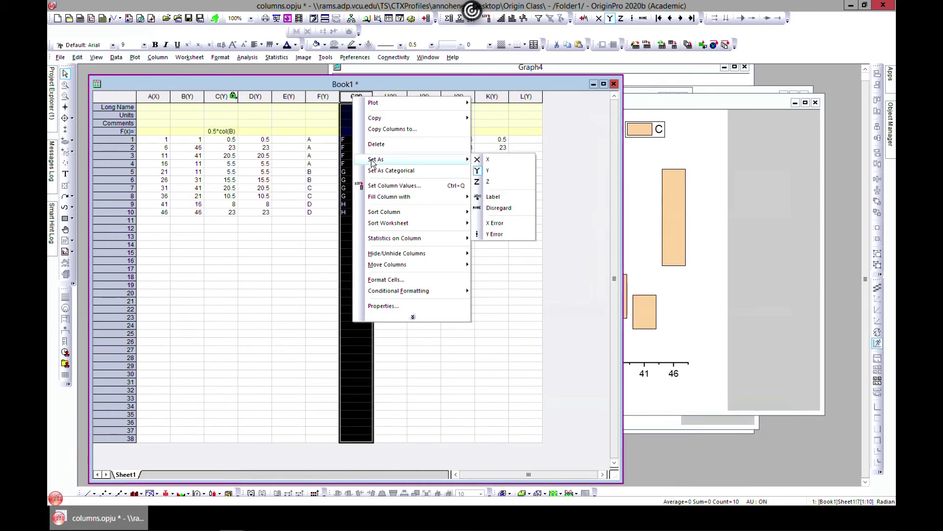
left_click(500, 209)
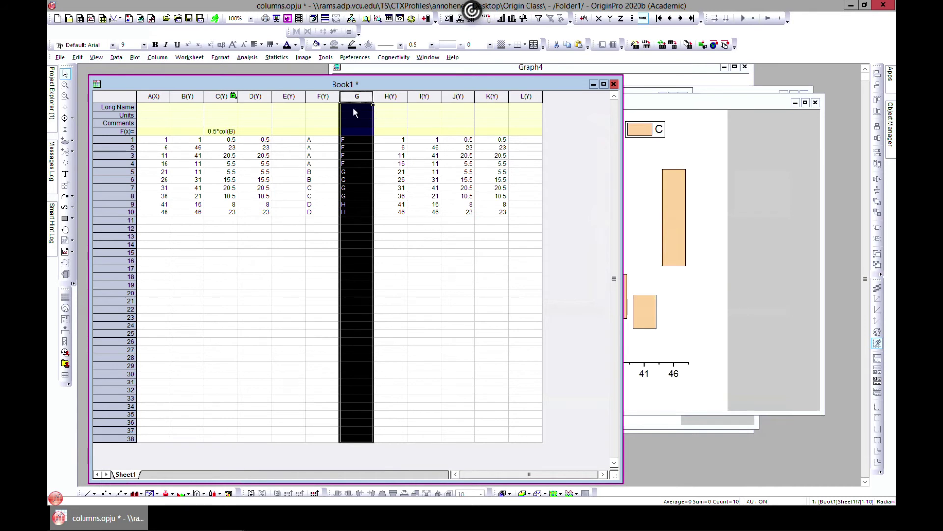
left_click(322, 97)
right_click(322, 97)
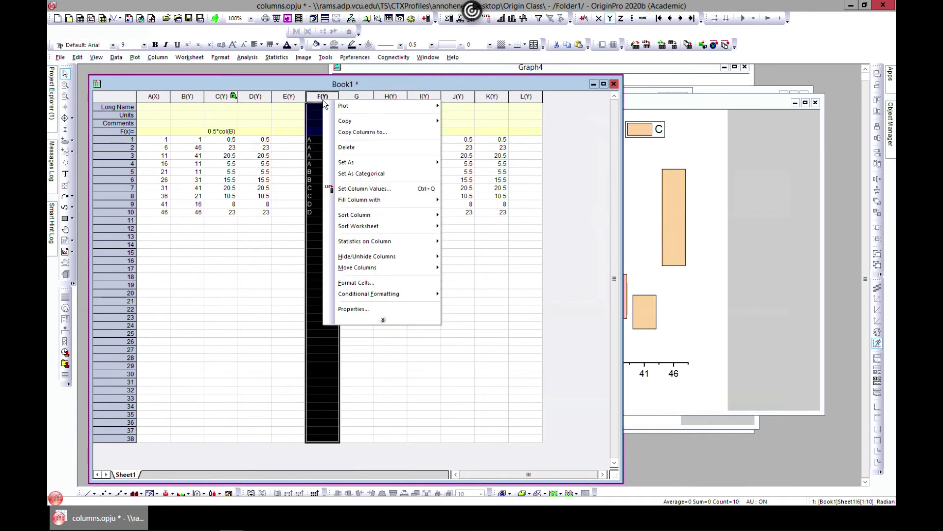
mouse_move(368, 161)
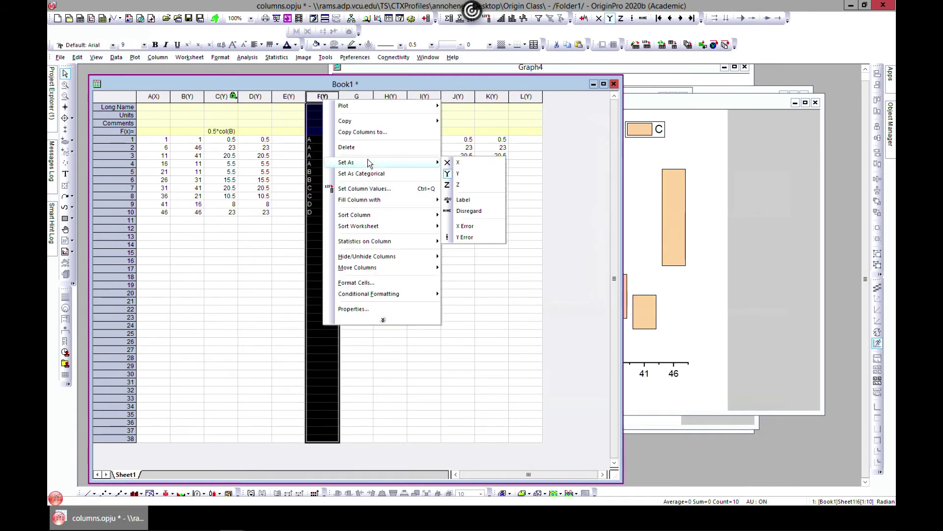
left_click(474, 211)
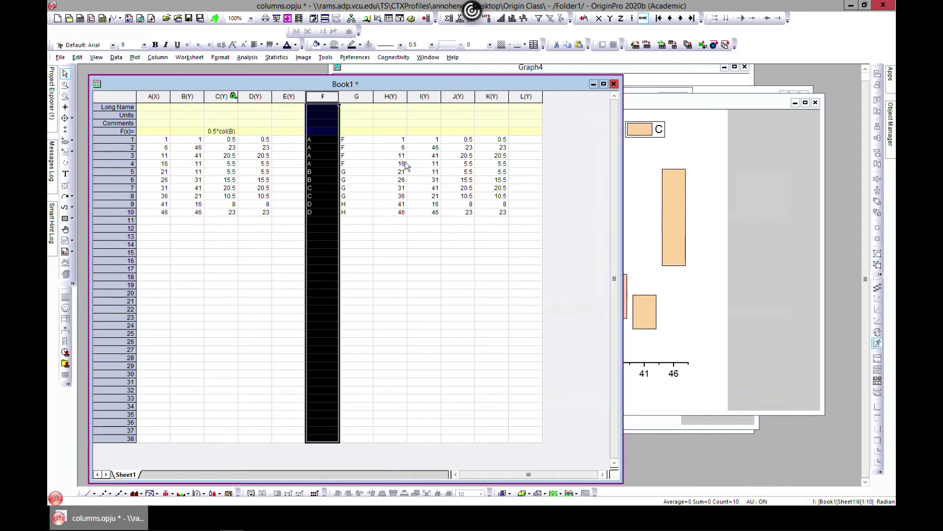
left_click(394, 97)
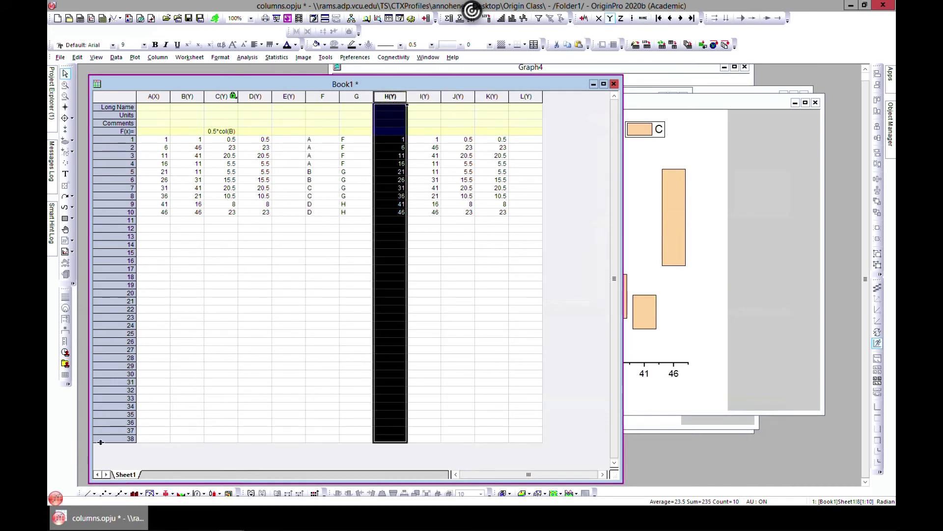
left_click(140, 495)
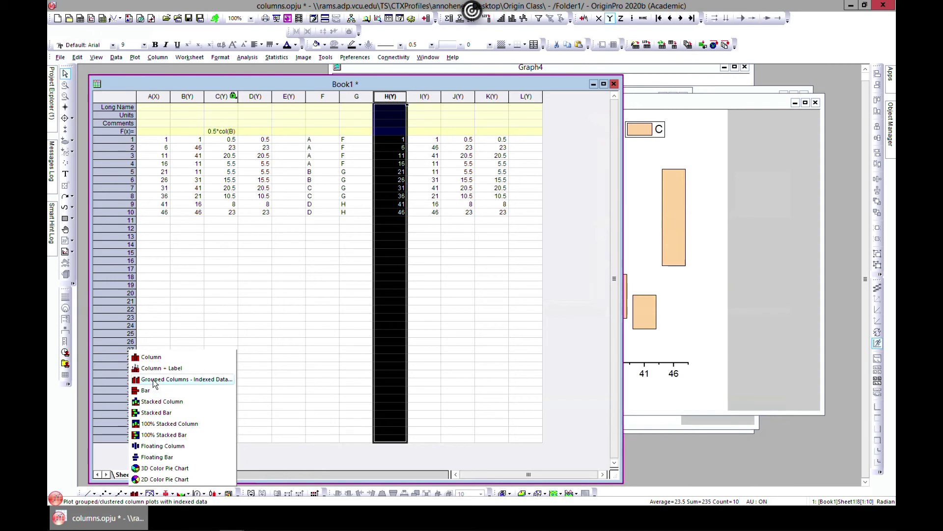
Plot column H as Grouped Columns - Indexed Data with columns F and G as group columns.
left_click(152, 379)
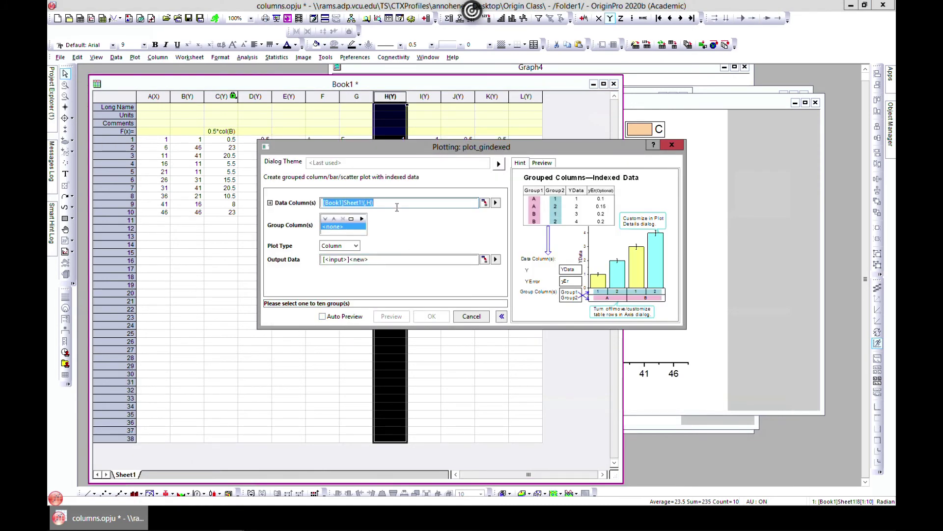
left_click_drag(403, 148, 459, 252)
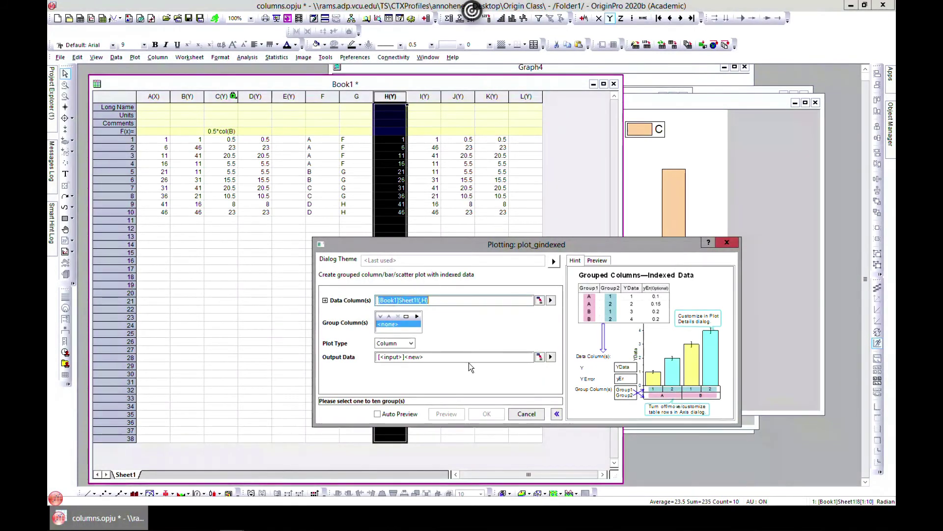
left_click(417, 316)
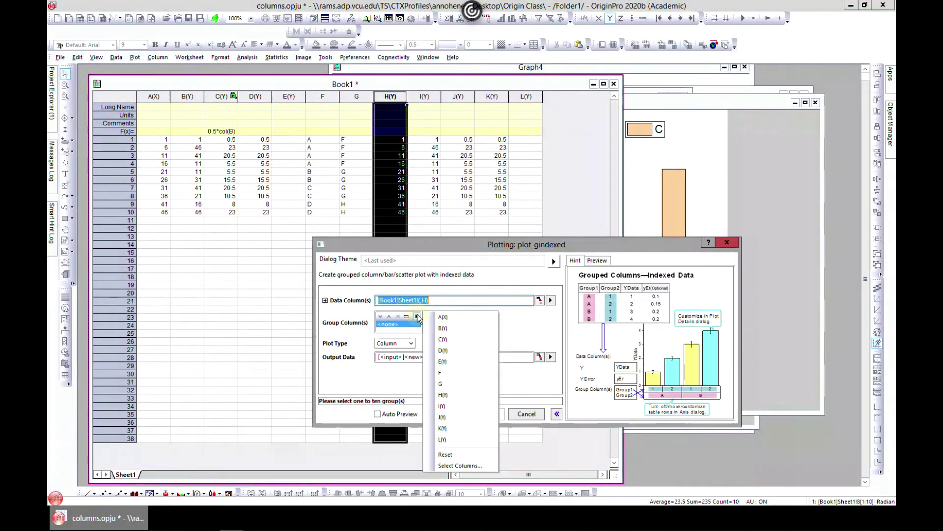
left_click(456, 373)
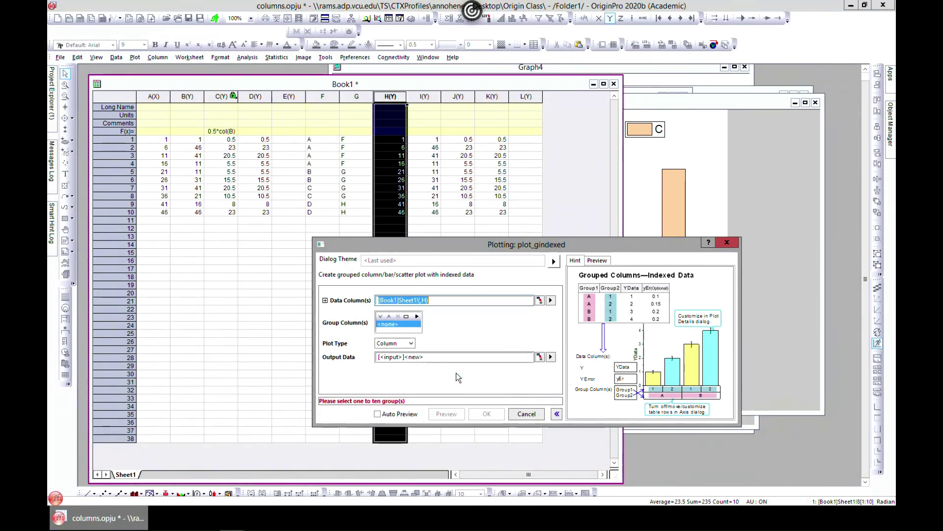
left_click(421, 316)
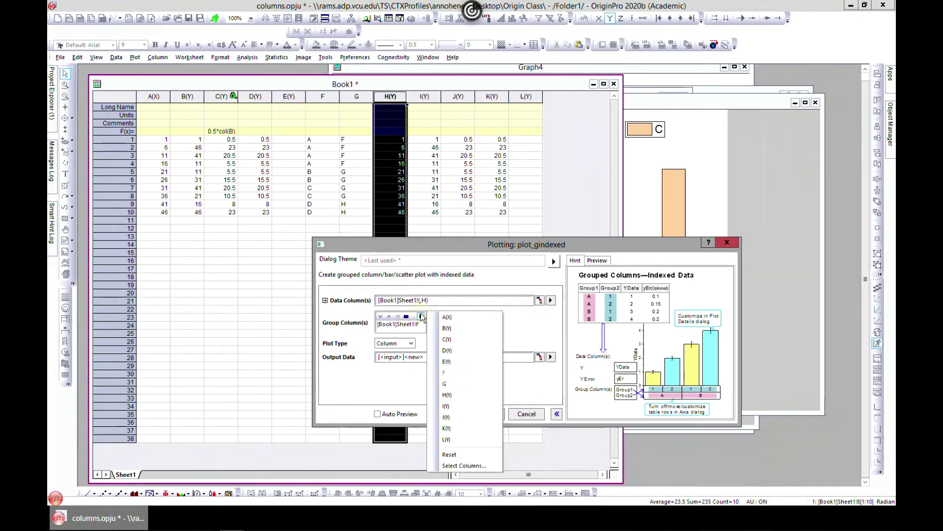
left_click(462, 384)
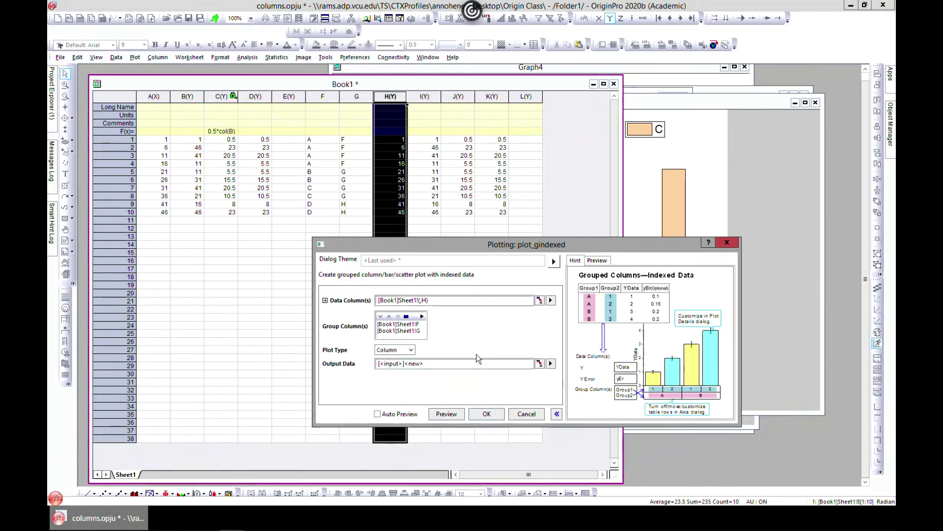
left_click(481, 413)
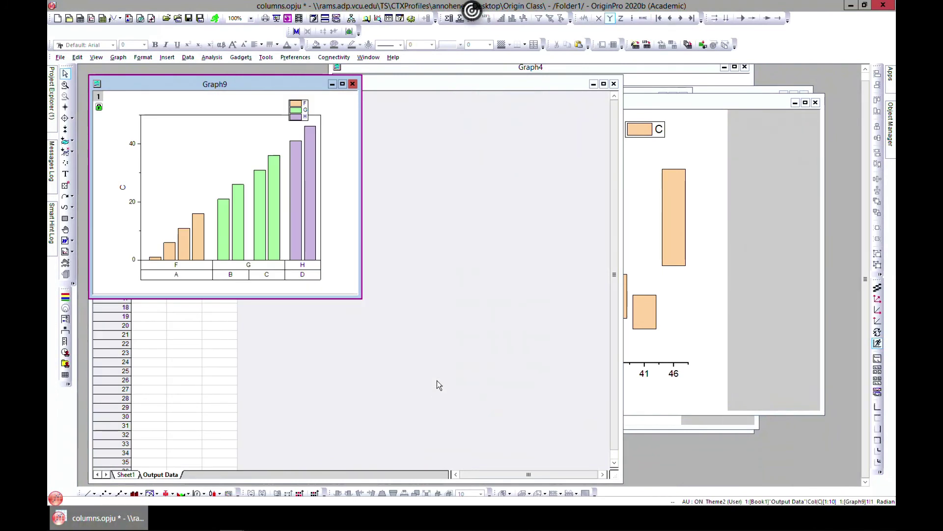
Move Graph9 aside, view Book1's Output Data sheet, then bring Graph9 forward and enlarge it.
left_click_drag(262, 87, 571, 135)
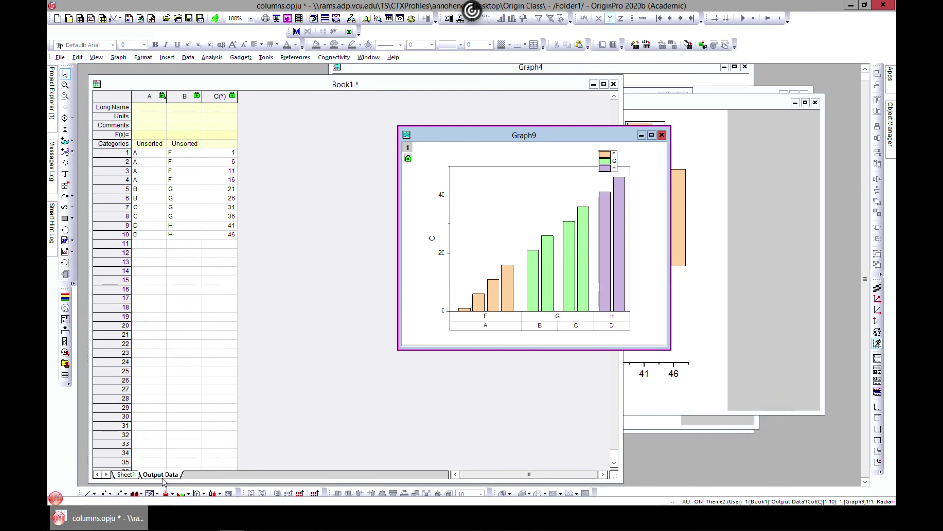
left_click(126, 475)
left_click(158, 474)
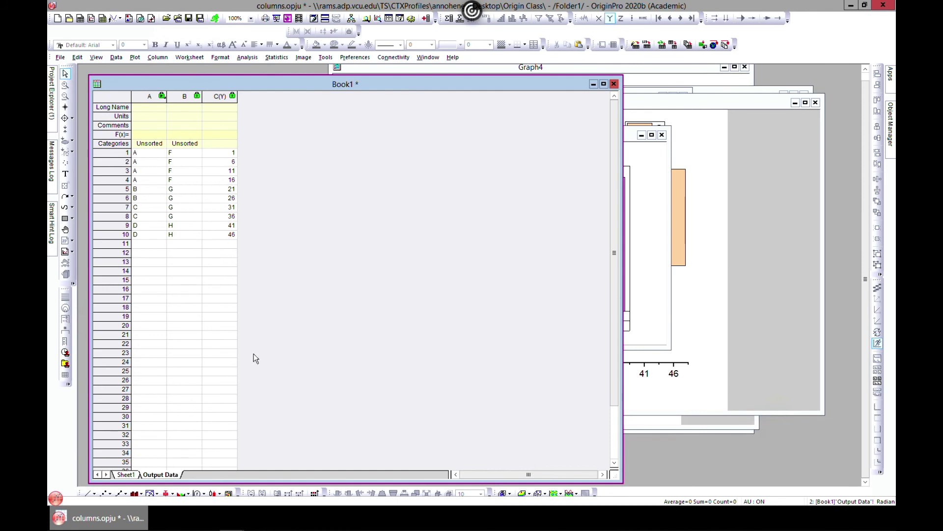
left_click(659, 278)
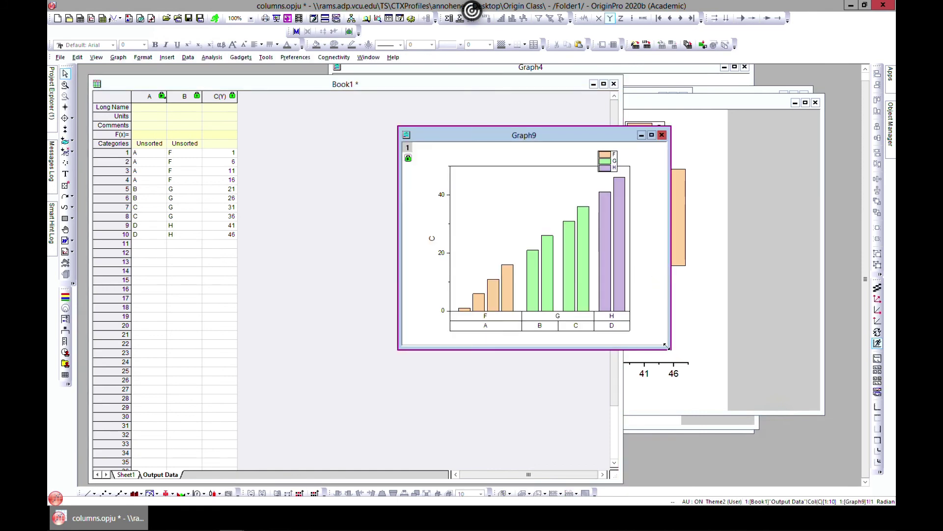
left_click_drag(667, 346, 755, 437)
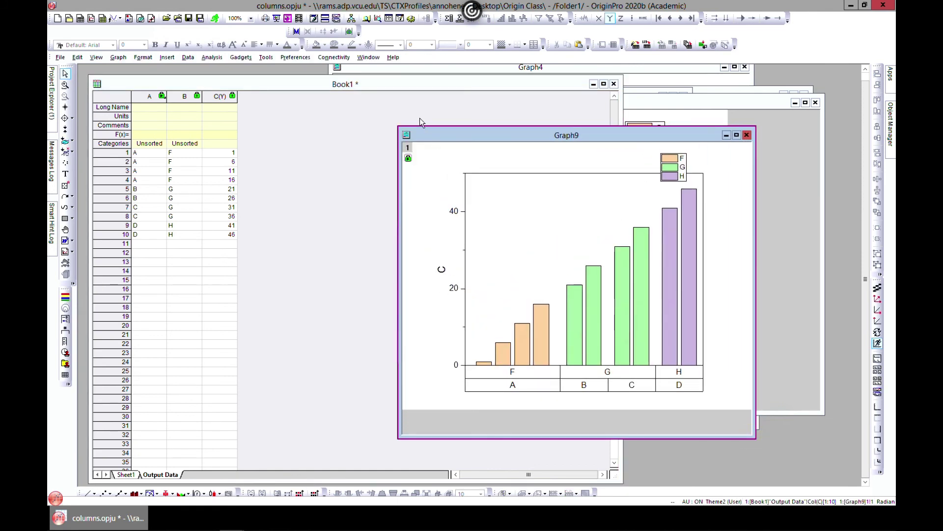
left_click_drag(399, 128, 306, 65)
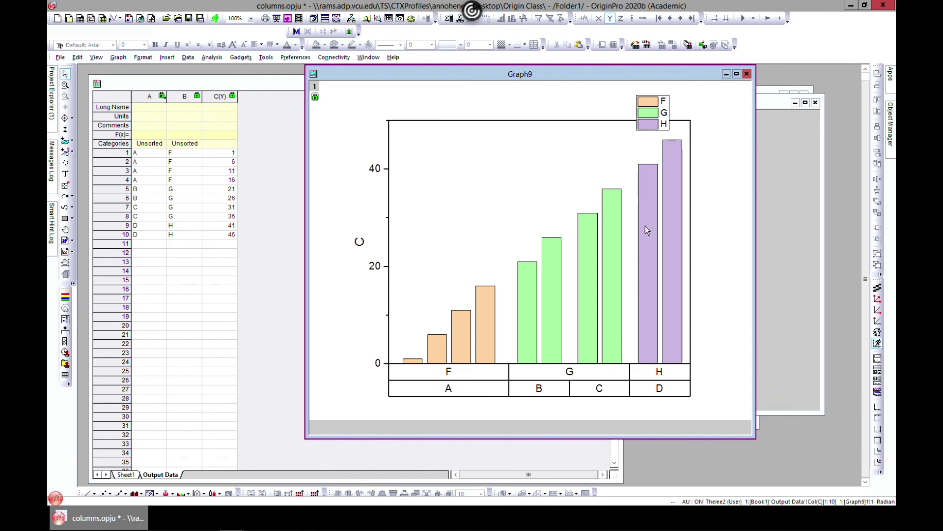
mouse_move(646, 230)
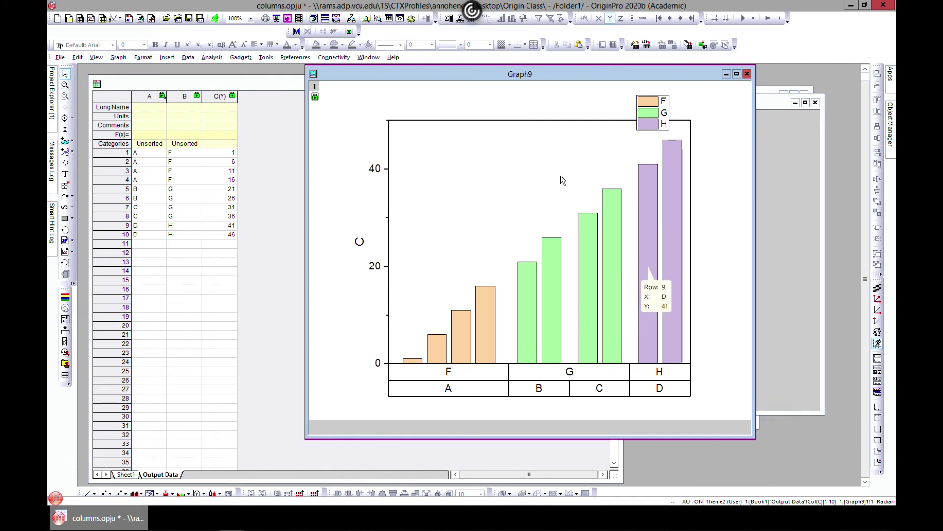
Drag the F/G/H legend into the empty upper-left corner inside the plot frame.
left_click(453, 393)
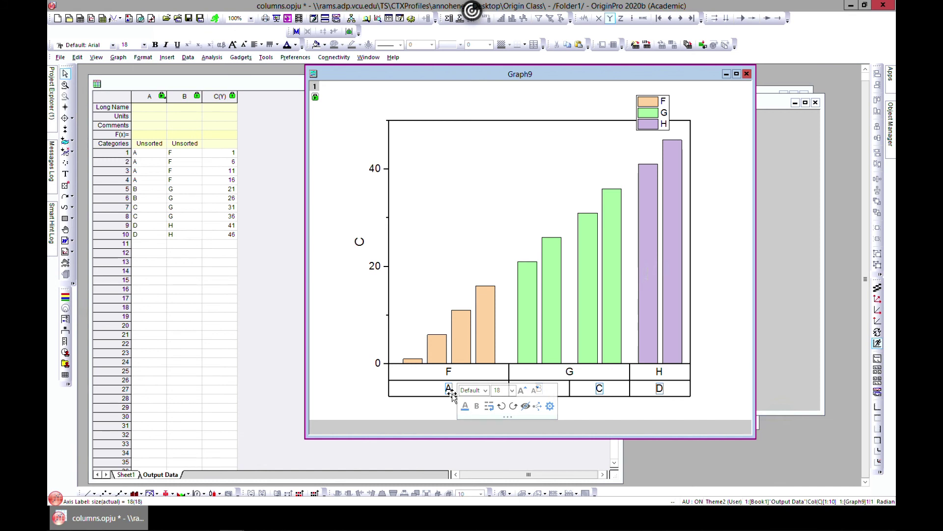
left_click(452, 393)
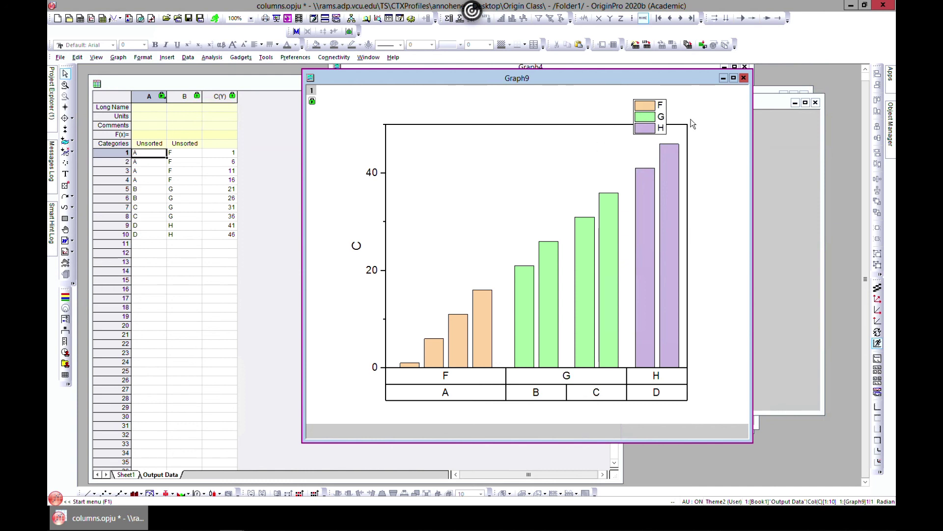
left_click(648, 118)
left_click_drag(648, 118, 476, 233)
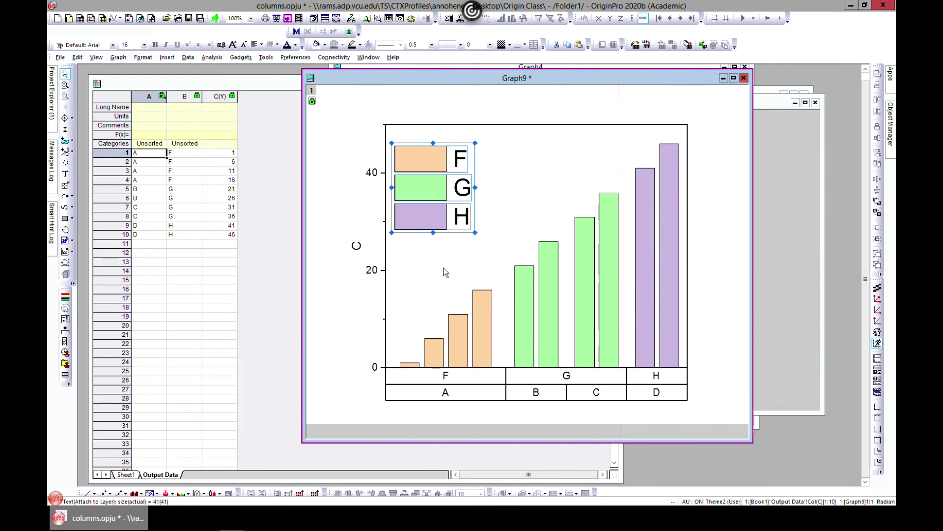